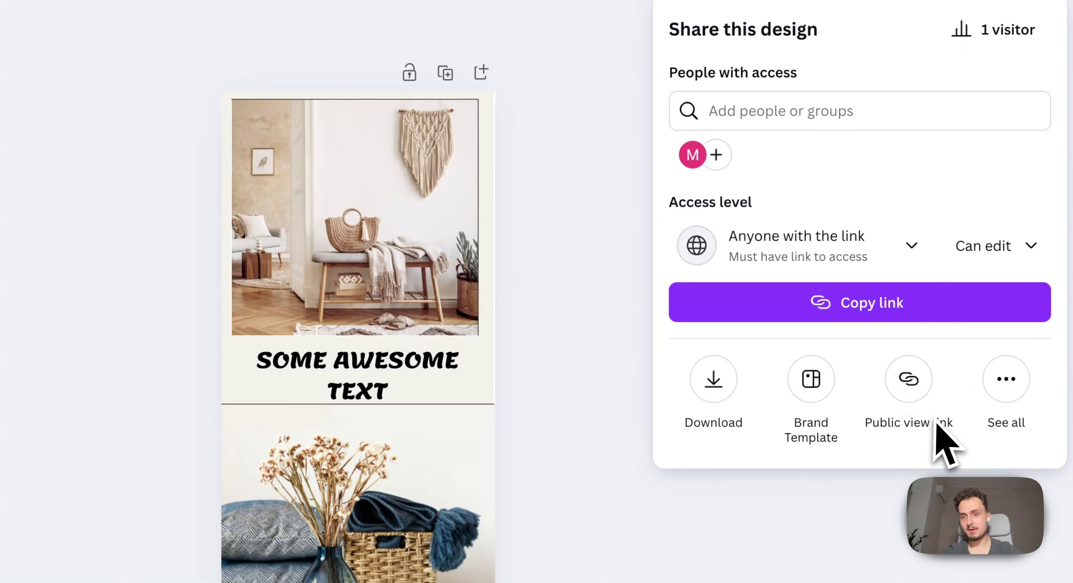
Review the file types available for downloading the design, including SVG, and close the download options.
left_click(714, 381)
left_click(733, 98)
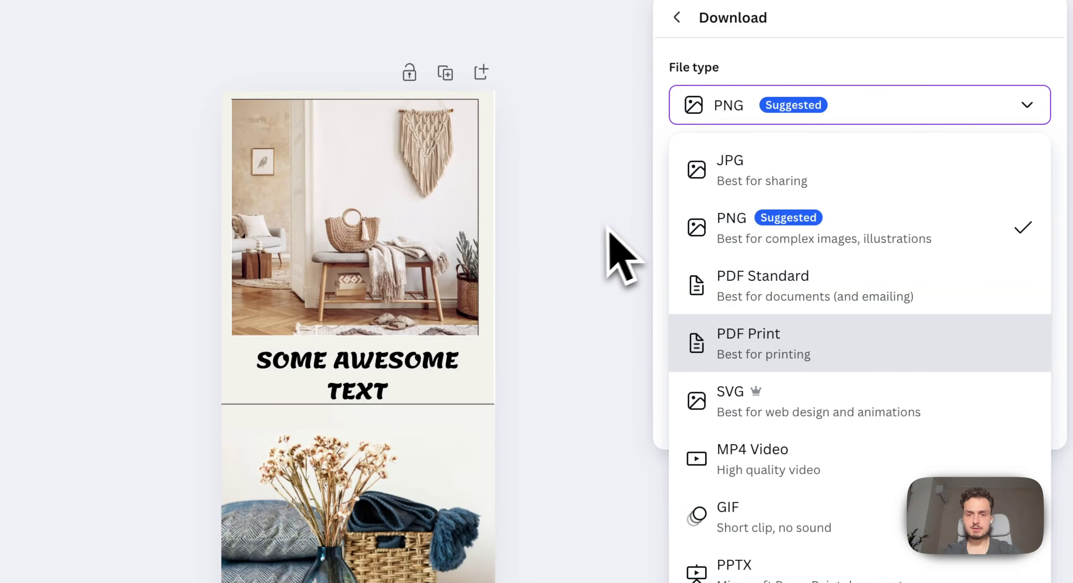
left_click(600, 230)
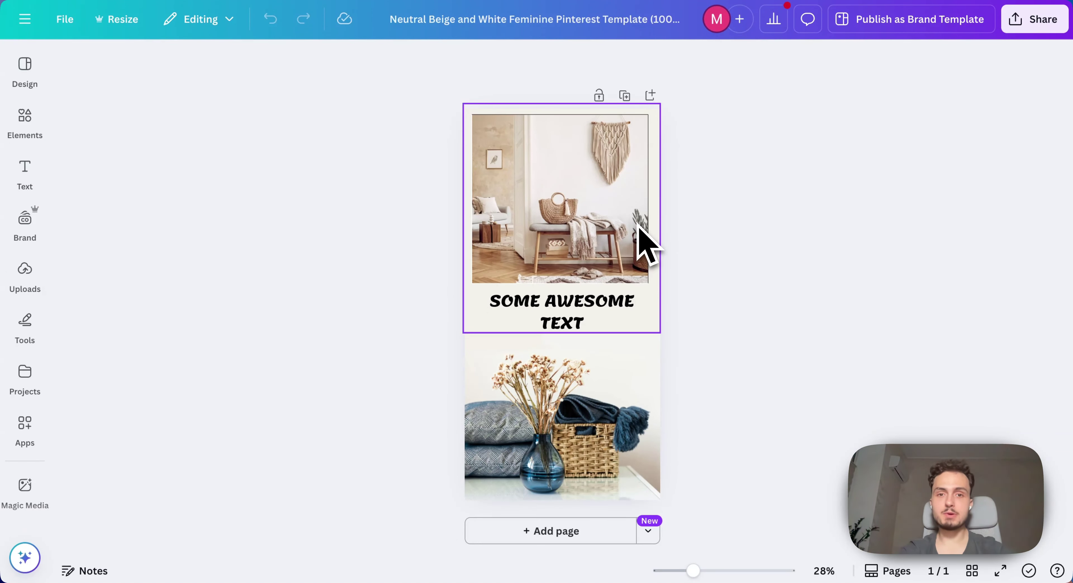
Inspect how the interior photo and the vase photo are cropped inside their frames, leaving each crop unchanged.
double_click(635, 223)
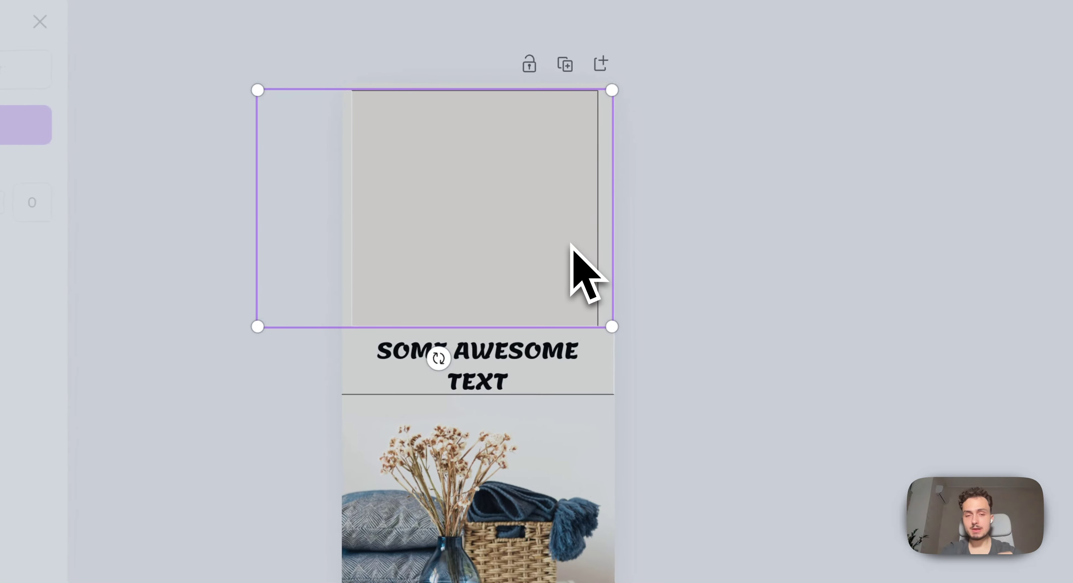
left_click(807, 234)
double_click(442, 506)
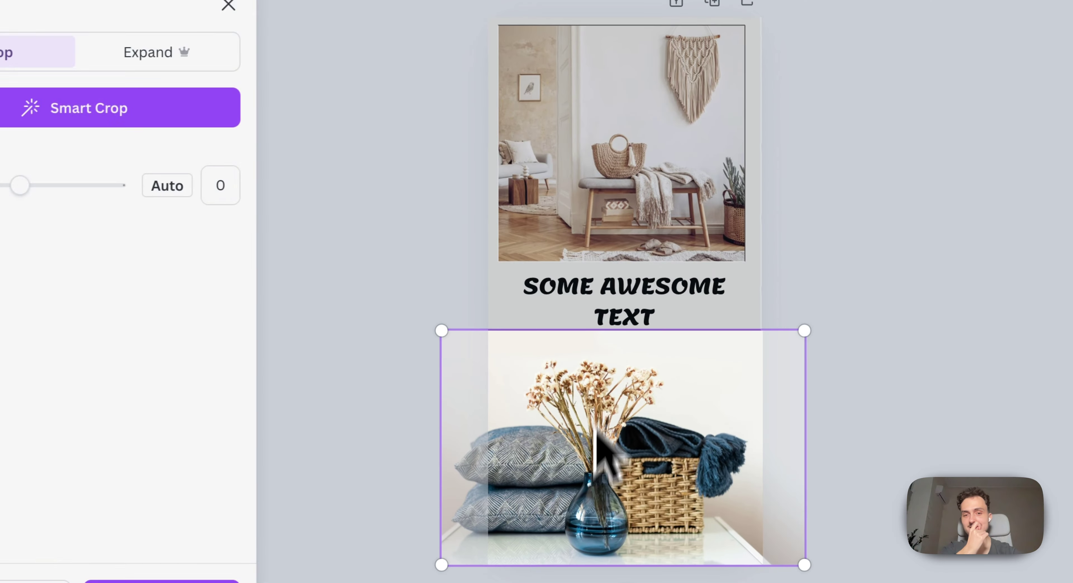
left_click(831, 263)
left_click(587, 199)
double_click(587, 200)
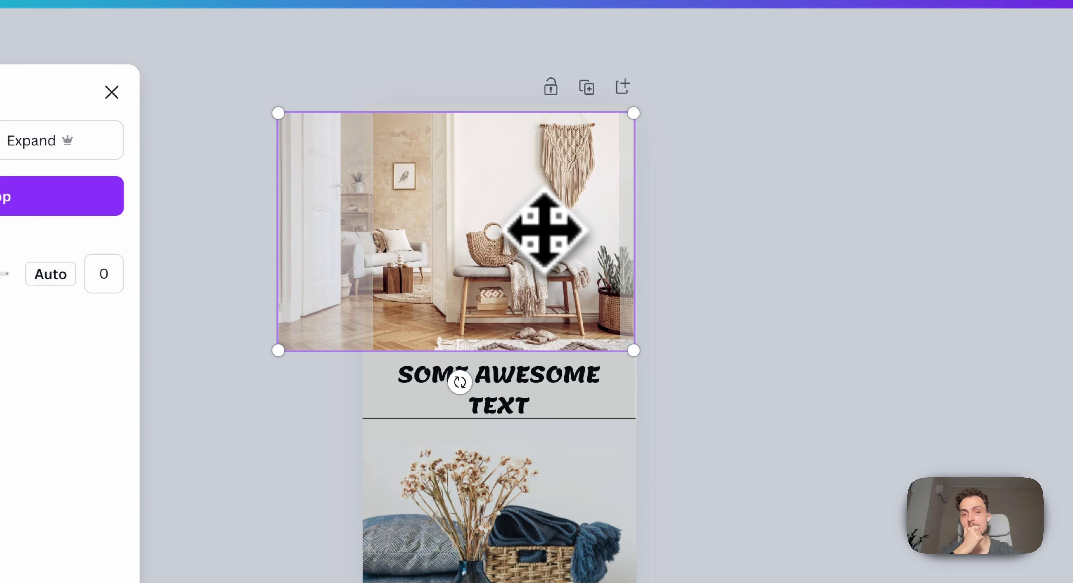
left_click(762, 331)
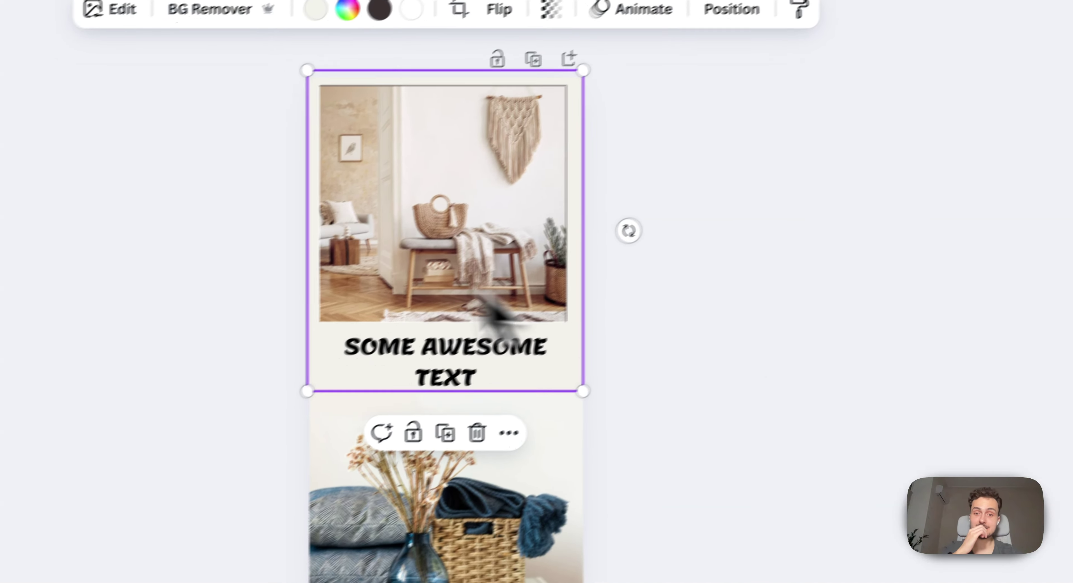
Delete the interior photo from the upper frame and the vase photo from the lower frame.
double_click(423, 221)
key("Delete")
left_click(410, 473)
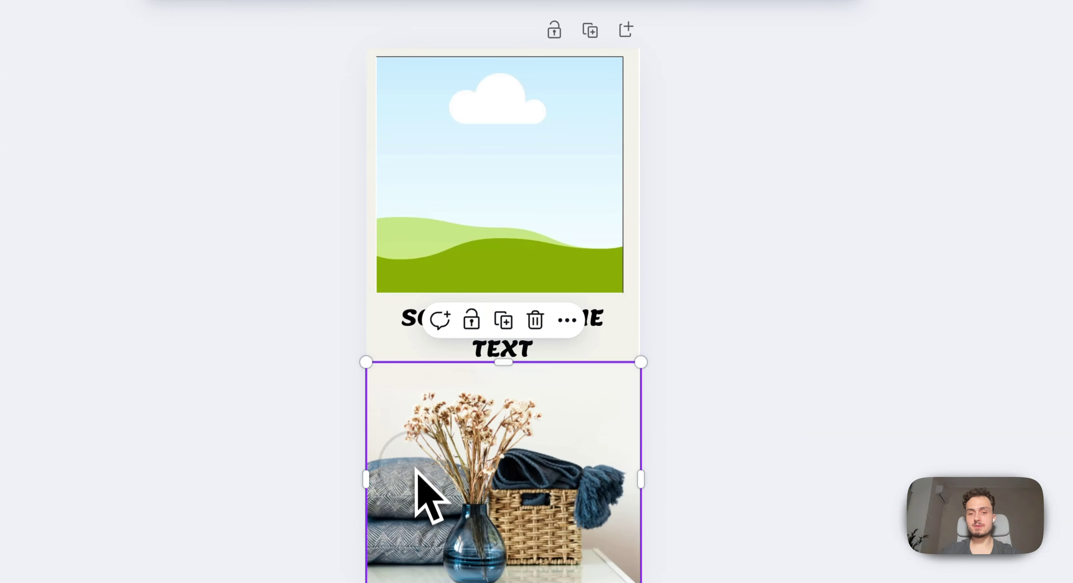
key("Delete")
left_click(831, 177)
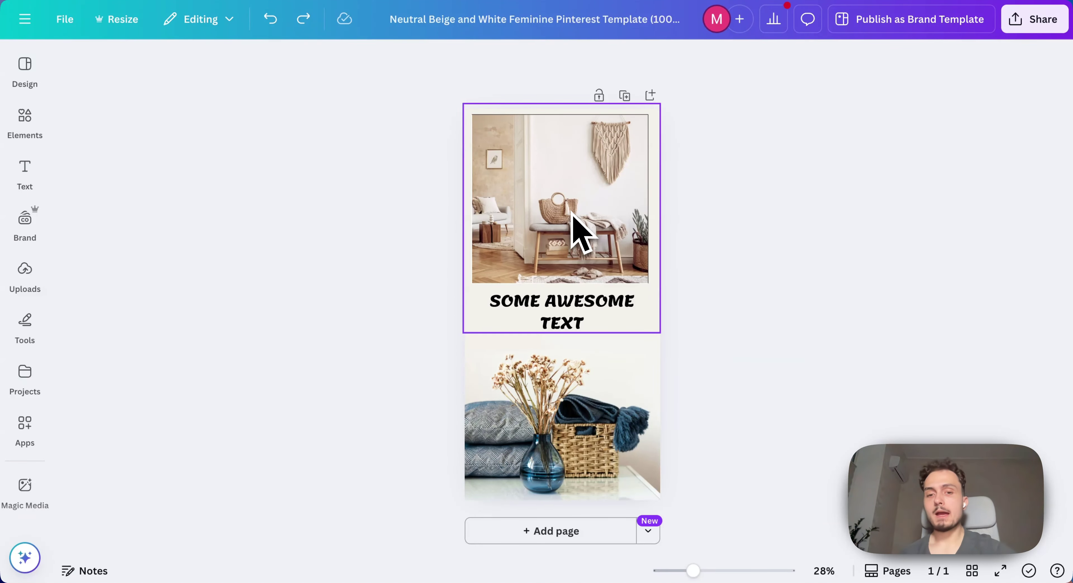
Try the Lift and Outline text effects on the "SOME AWESOME TEXT" heading, varying the outline thickness.
left_click(567, 314)
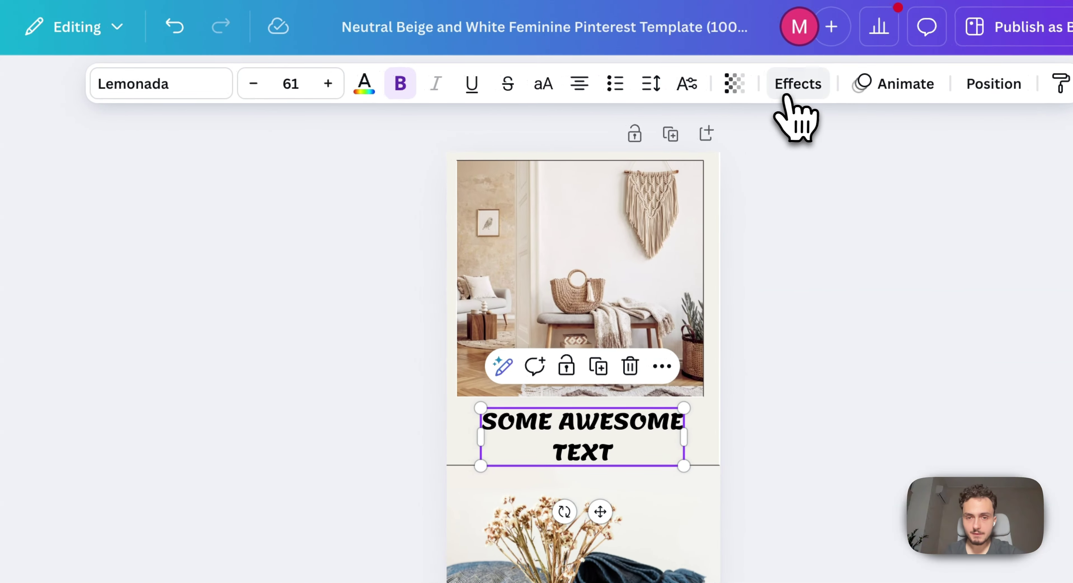
left_click(788, 94)
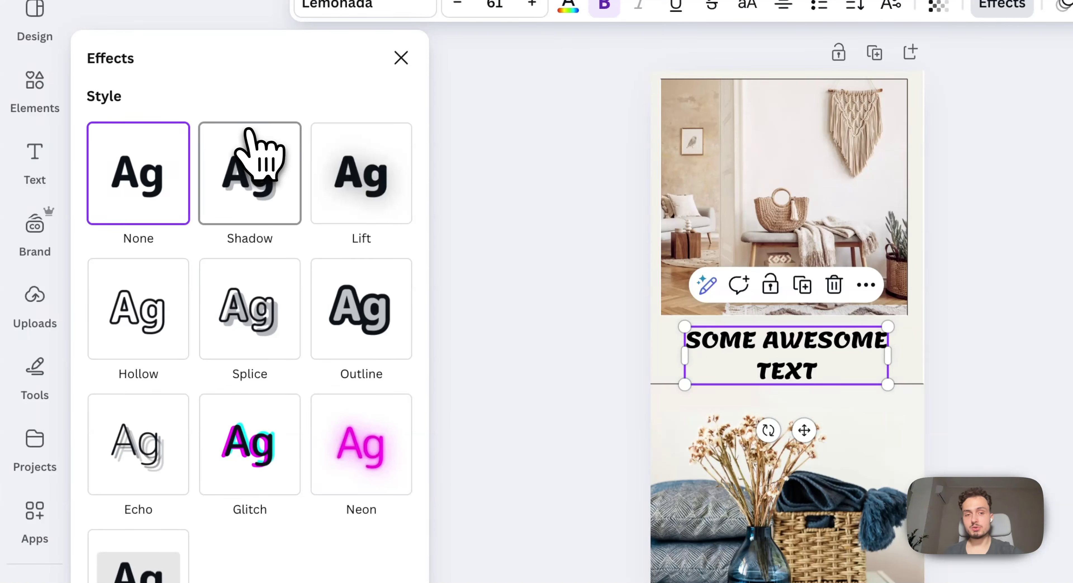
left_click(348, 175)
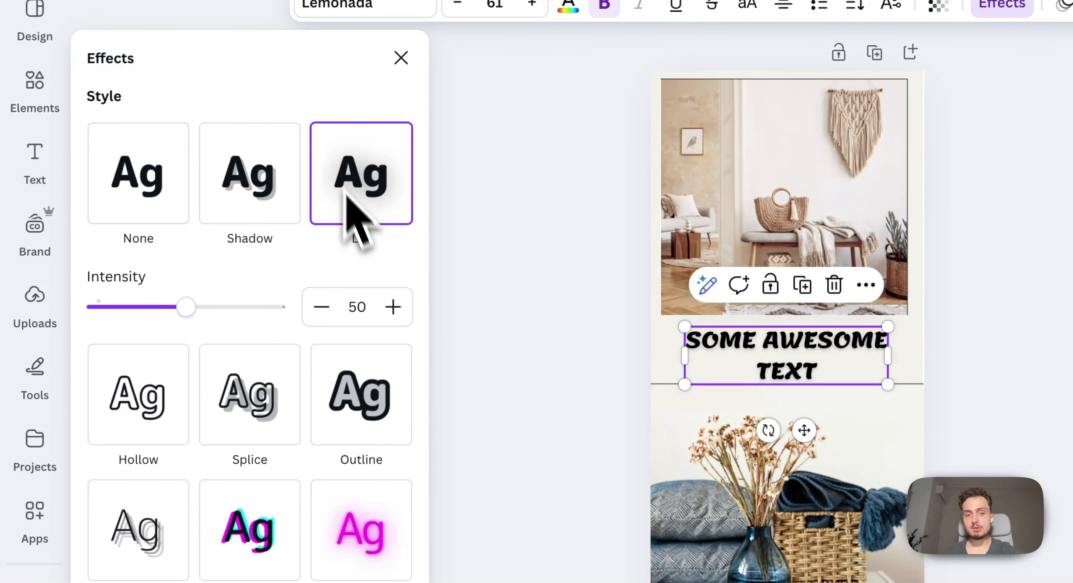
left_click(377, 370)
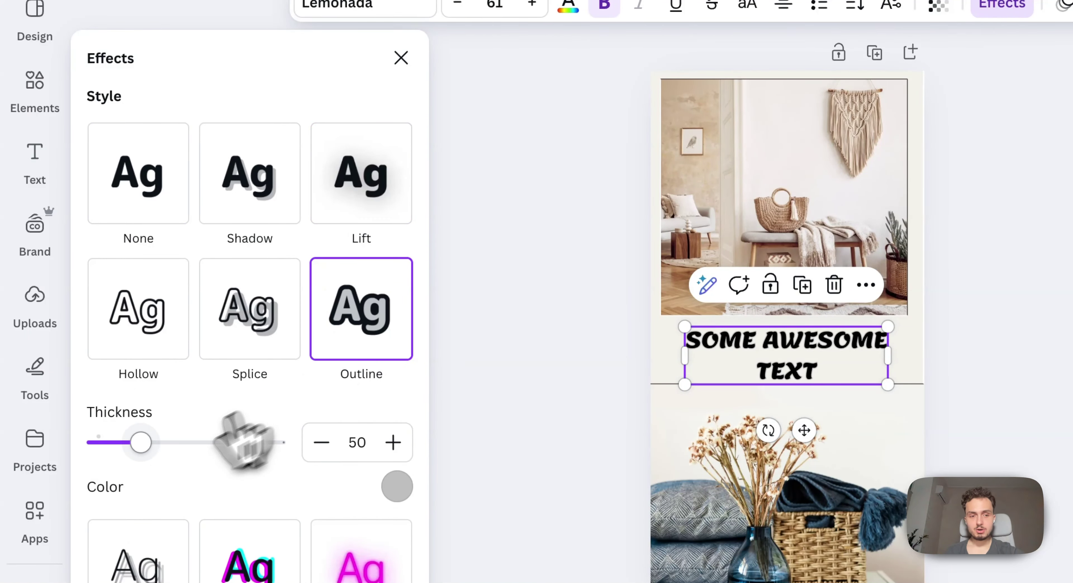
left_click_drag(141, 442, 234, 466)
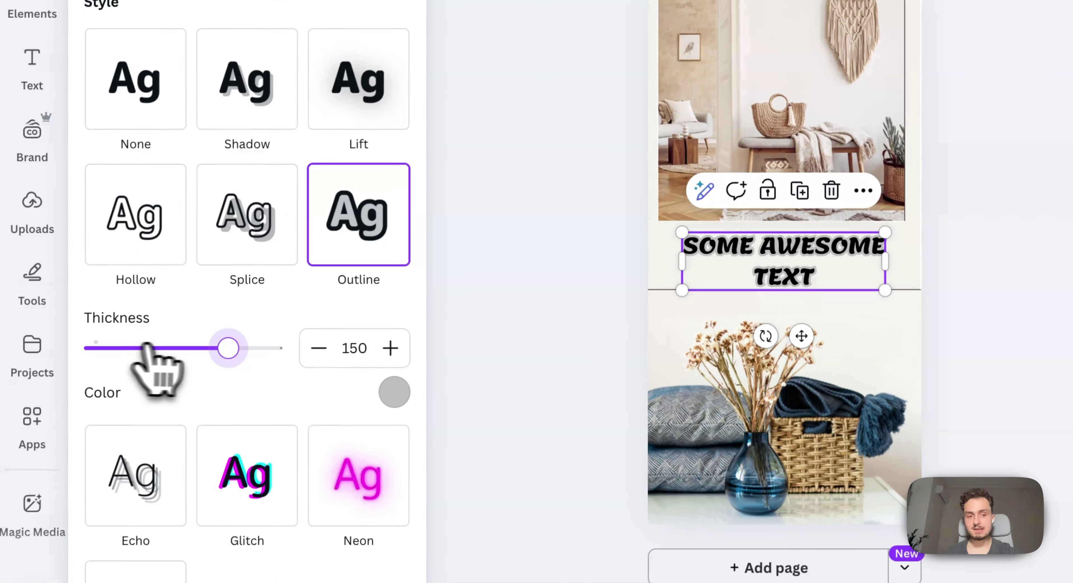
left_click(221, 442)
left_click_drag(221, 344, 105, 343)
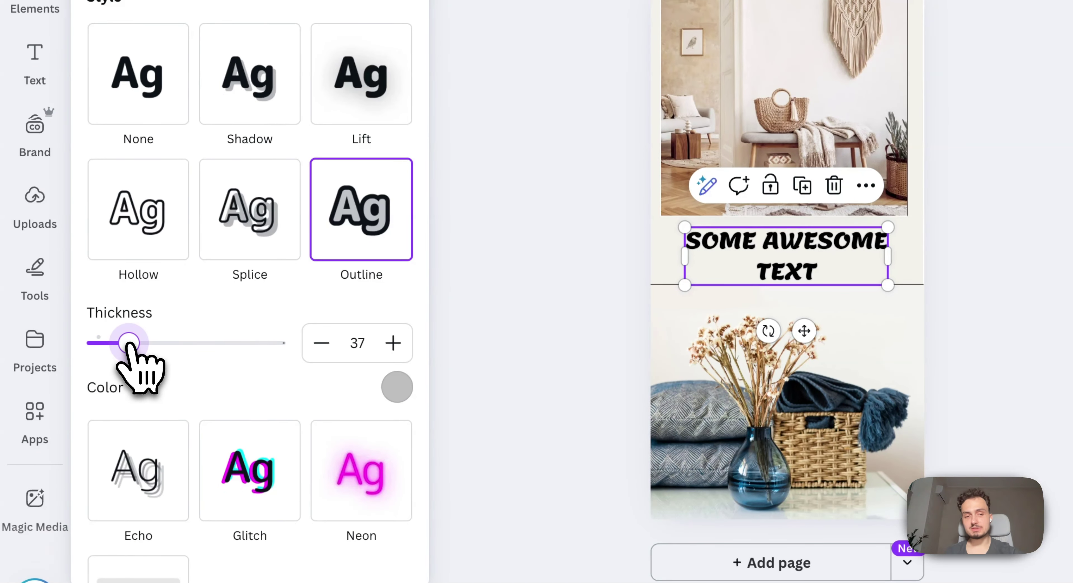
Try the Splice, Hollow, Glitch and Neon effects on the heading, then reset its effect style to None.
left_click(250, 213)
left_click(155, 205)
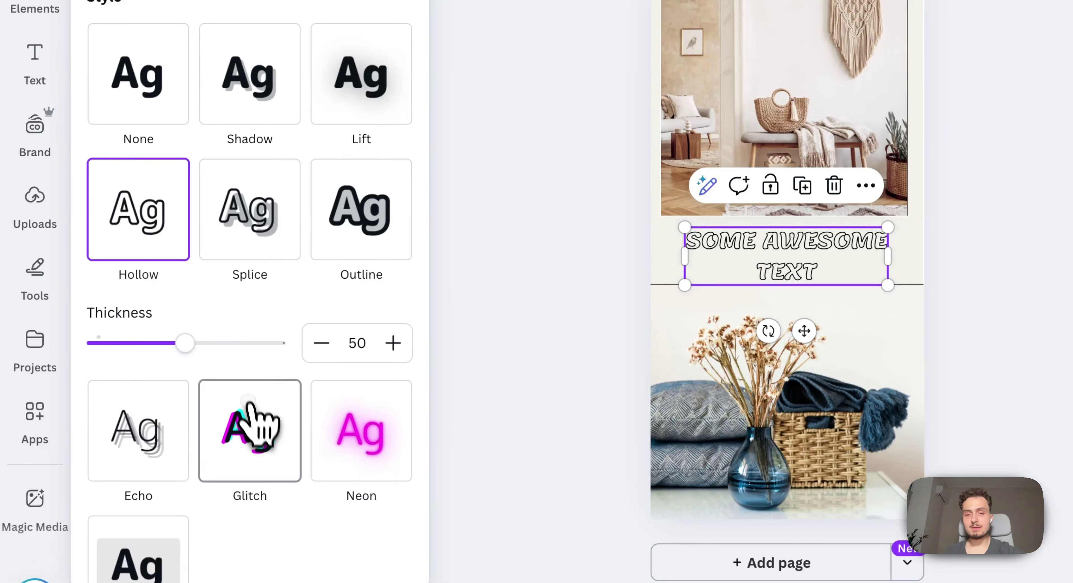
left_click(252, 426)
left_click(377, 359)
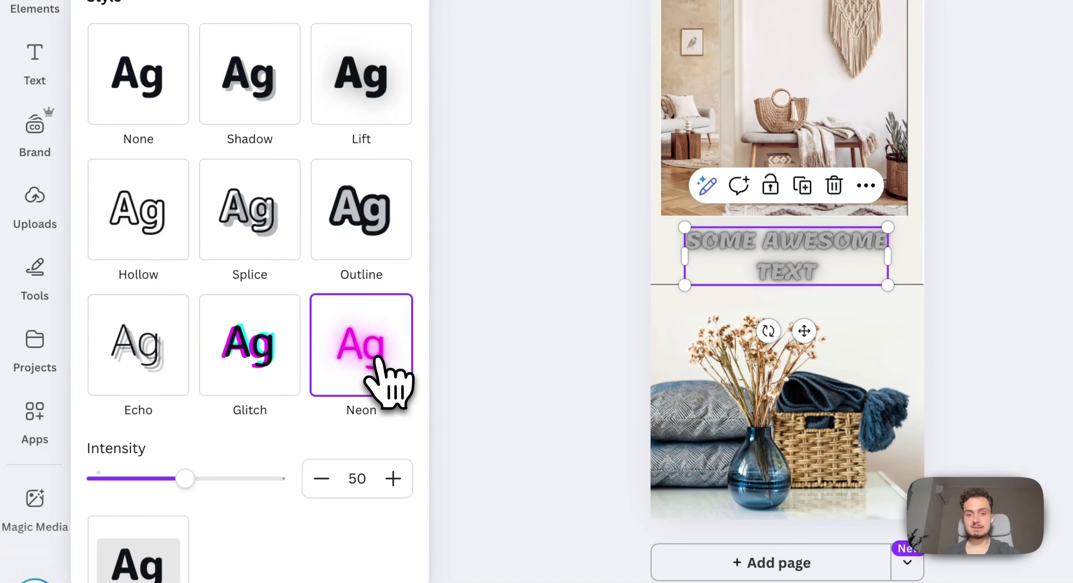
left_click_drag(183, 478, 232, 478)
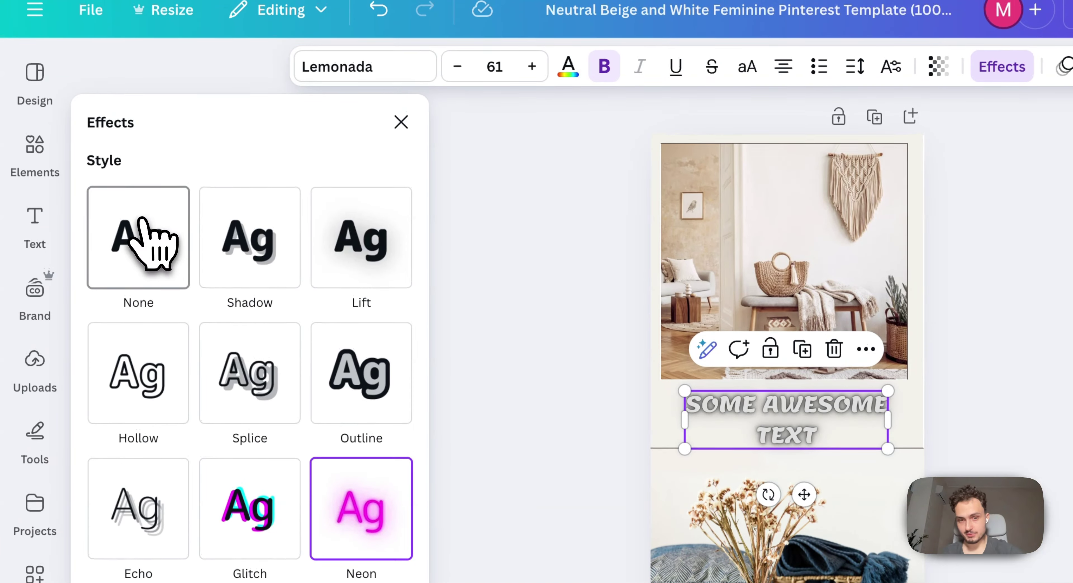
left_click(141, 247)
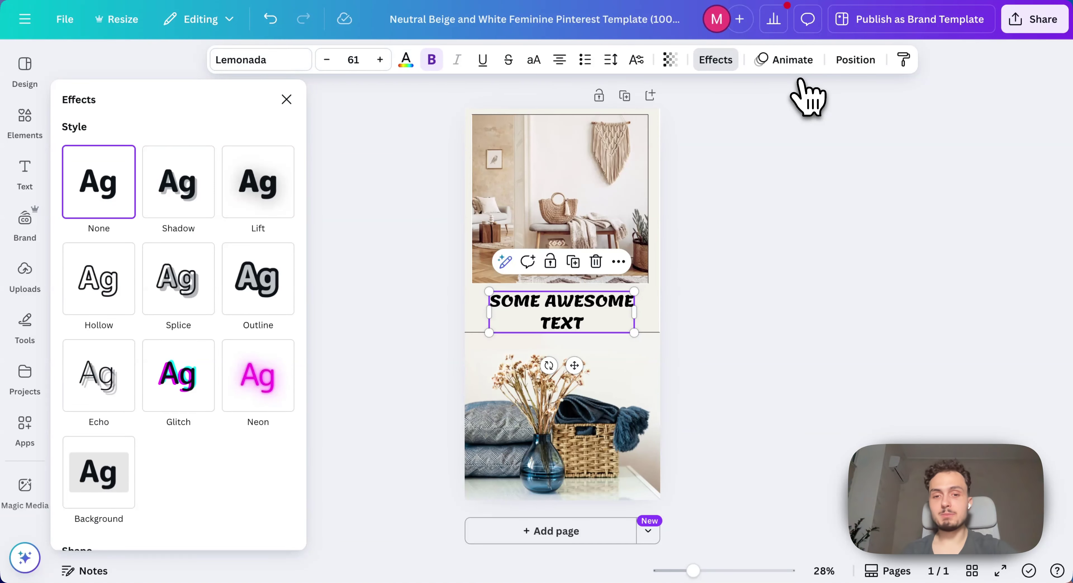
Reapply the Neon effect to the heading, then set its effect style back to None and deselect everything.
left_click(258, 375)
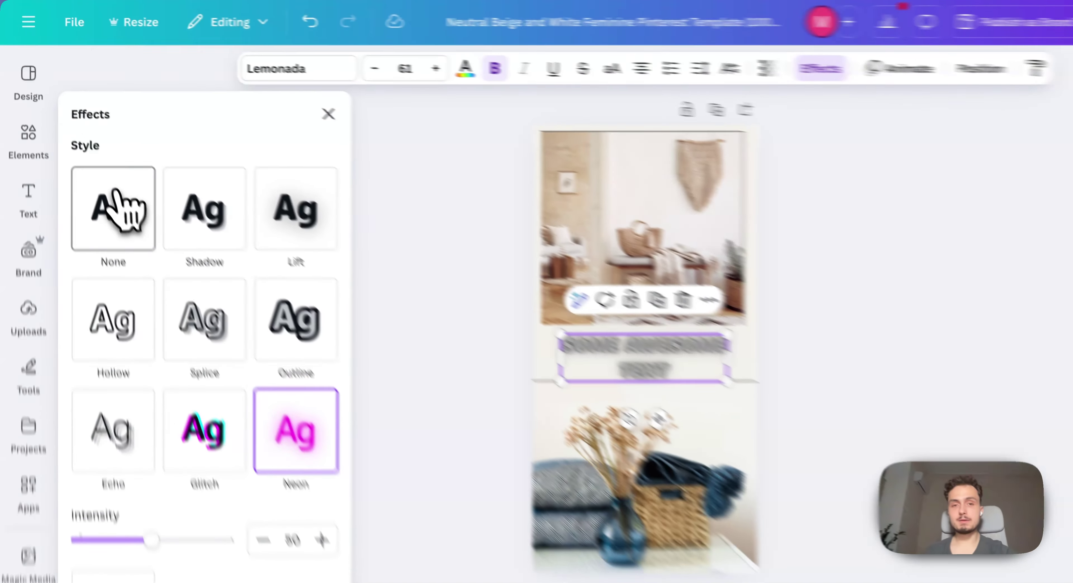
left_click(114, 203)
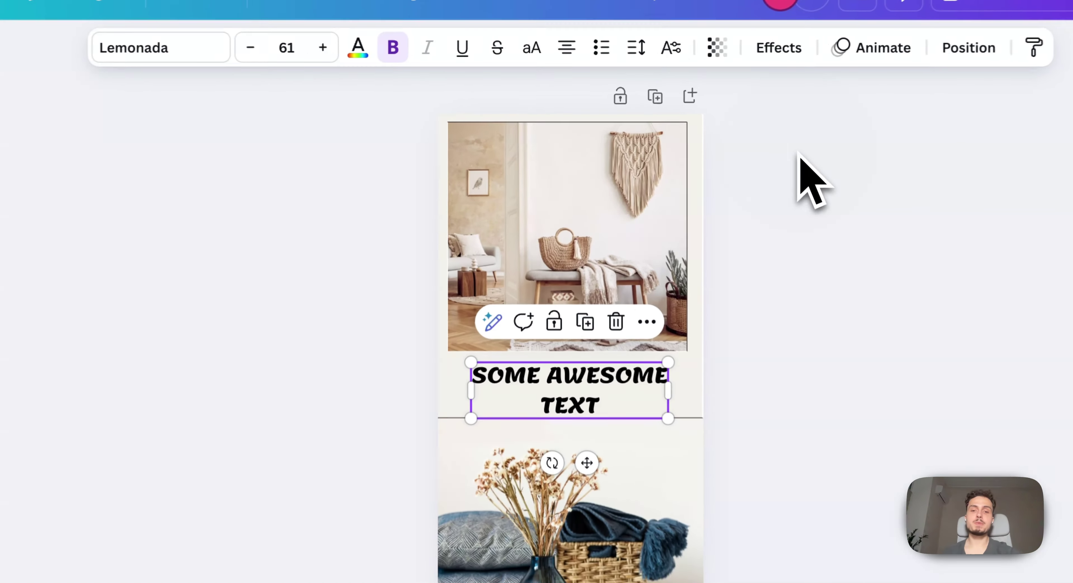
left_click(488, 231)
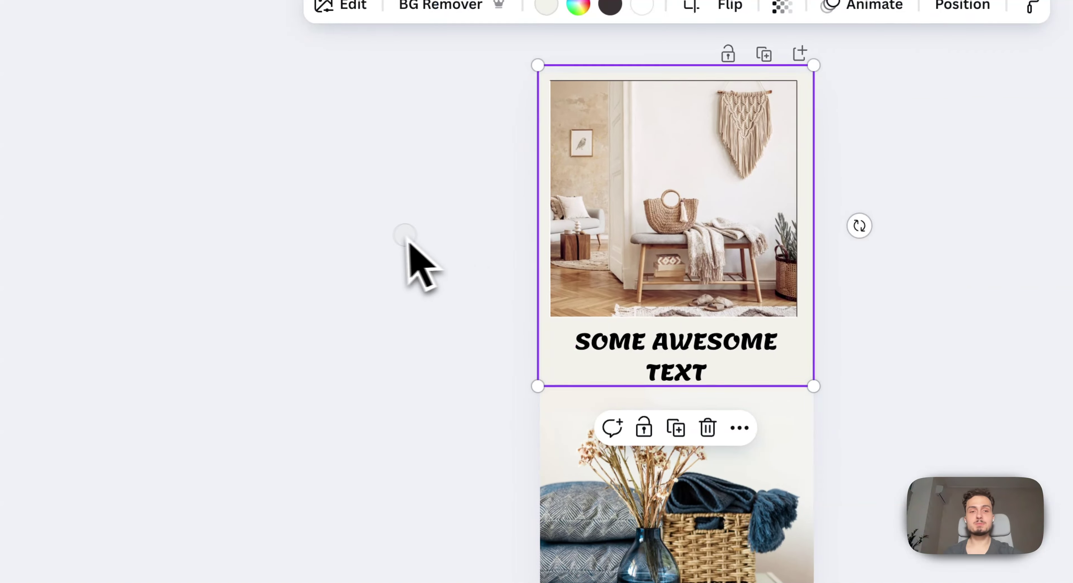
left_click(407, 261)
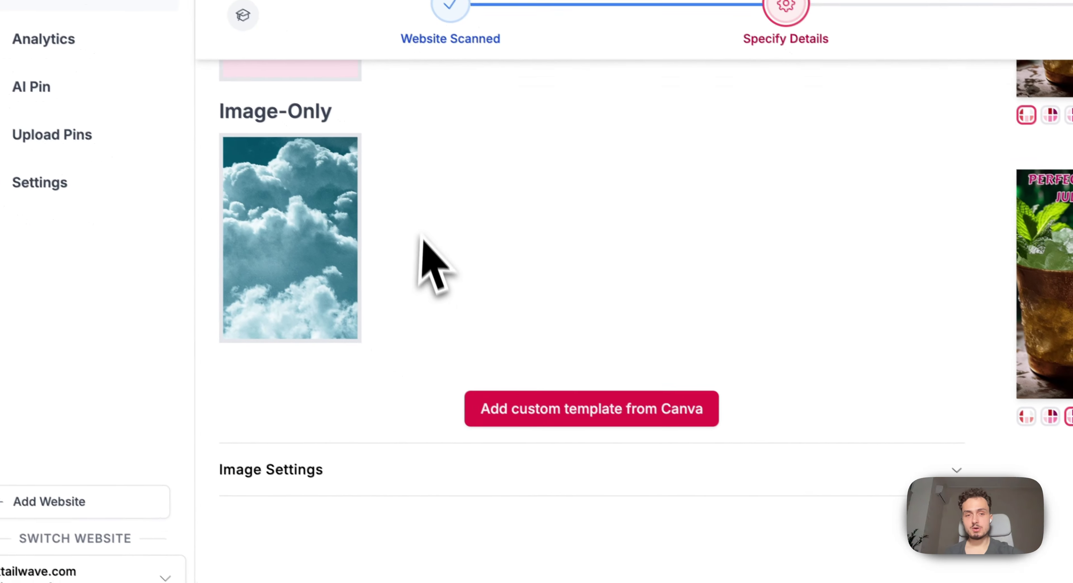
Look through the BlogToPin pin settings and the built-in template gallery, from the one-image to the image-only templates.
scroll(497, 253, "up", 20)
scroll(444, 210, "up", 20)
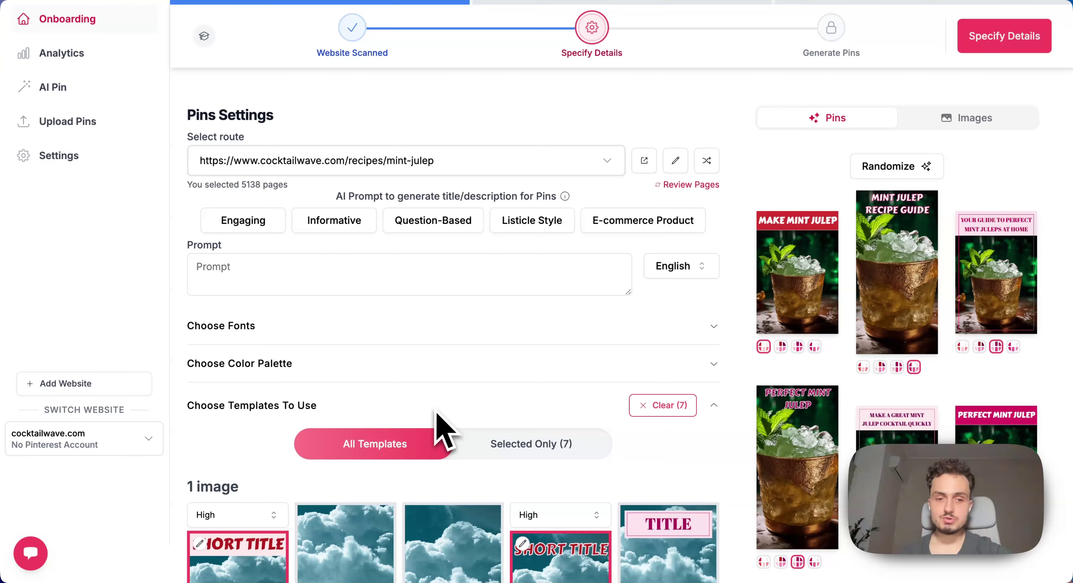
scroll(444, 429, "down", 20)
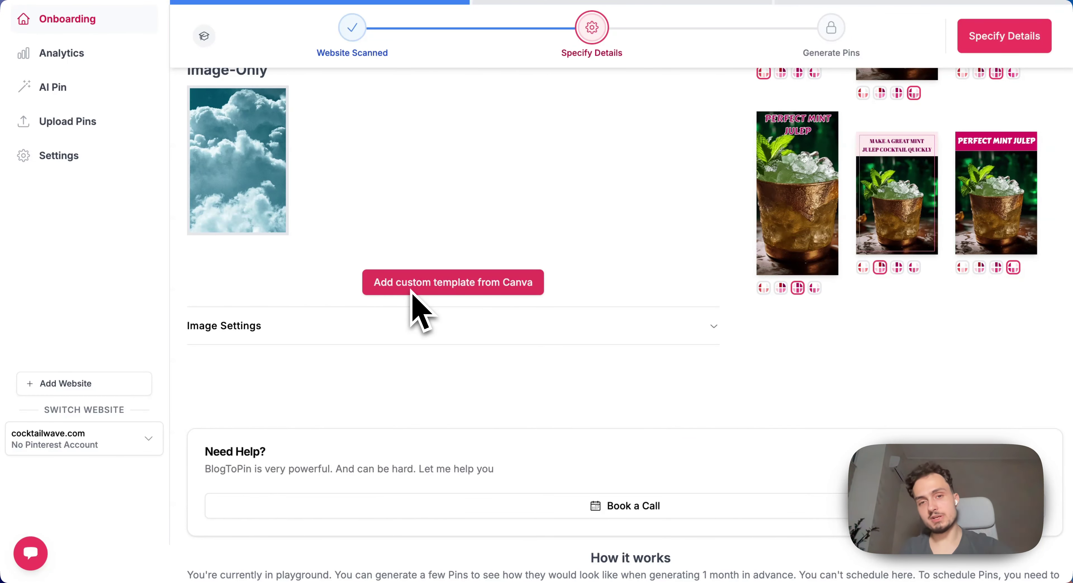
scroll(373, 235, "up", 20)
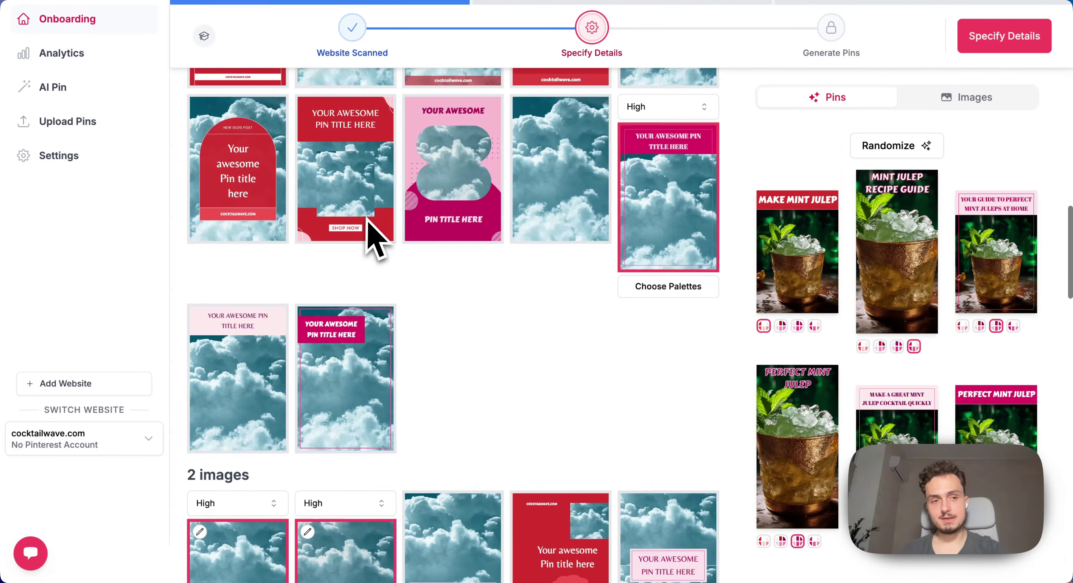
scroll(396, 259, "down", 20)
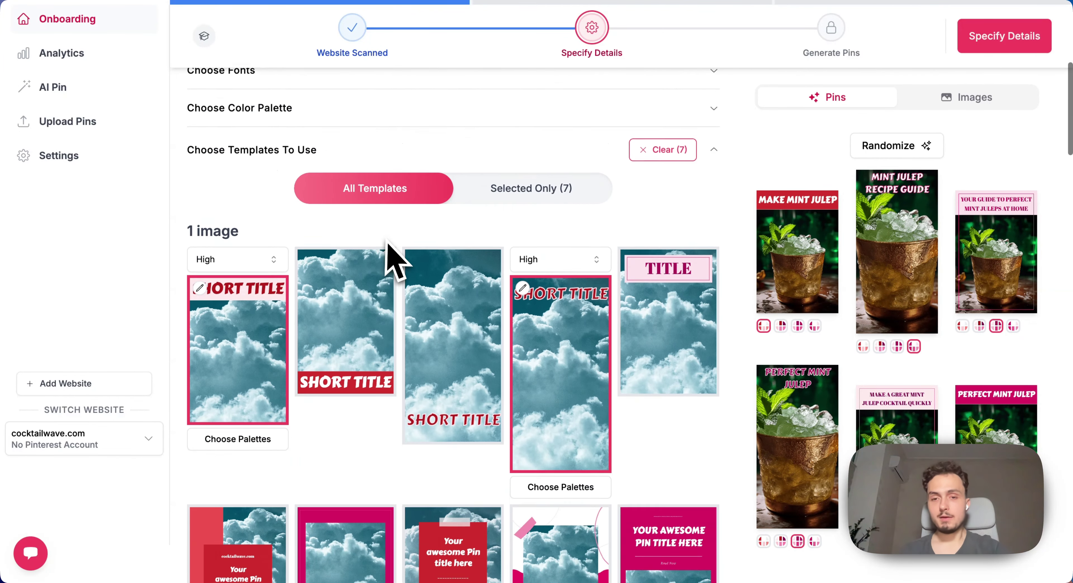
scroll(396, 259, "down", 1)
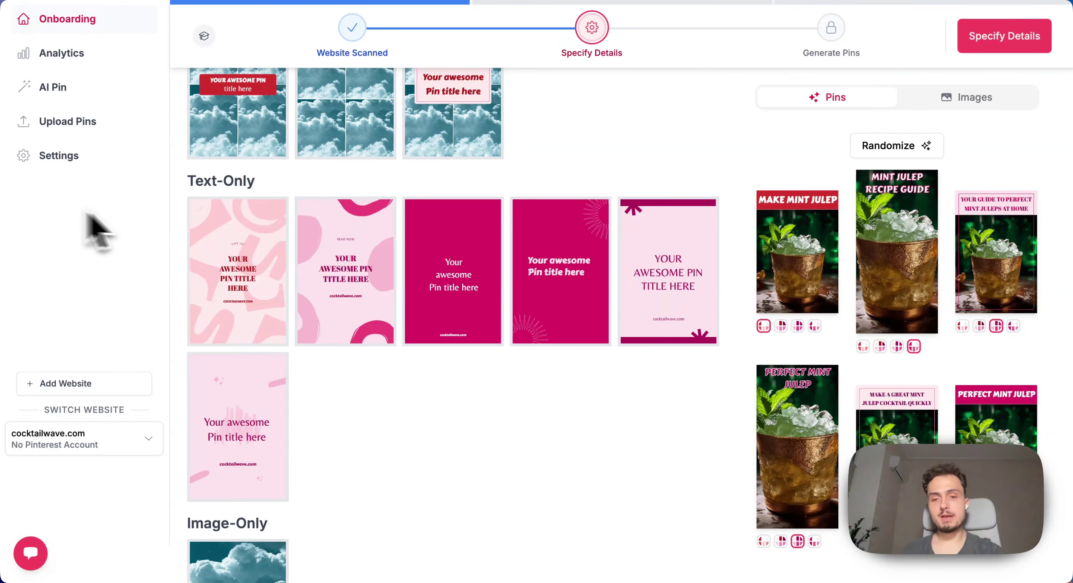
scroll(456, 251, "down", 15)
scroll(455, 251, "up", 12)
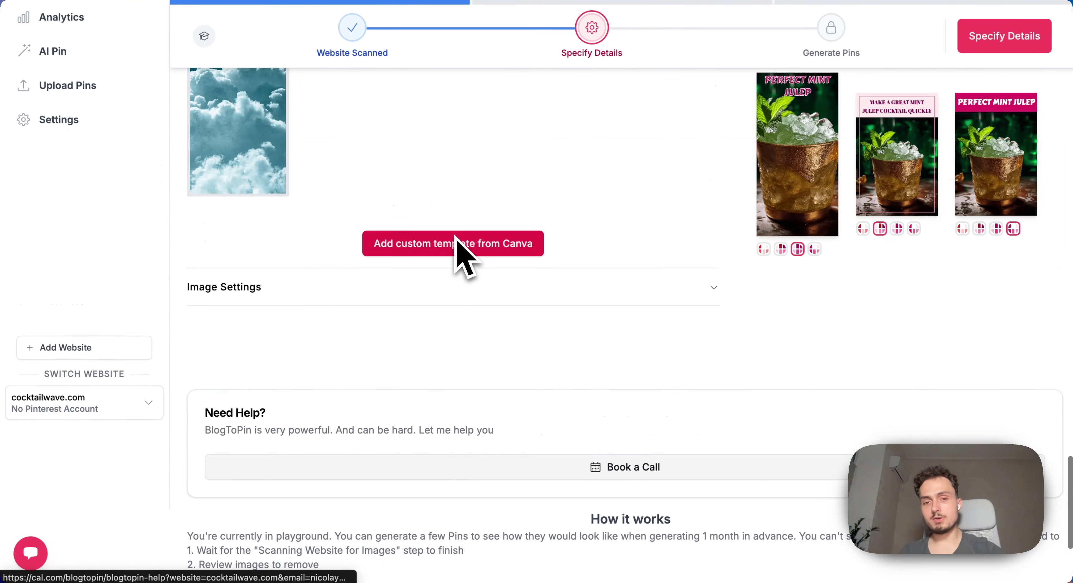
Start adding a custom template from Canva and set the SVG size to 1000×2000.
scroll(416, 375, "down", 2)
left_click(366, 435)
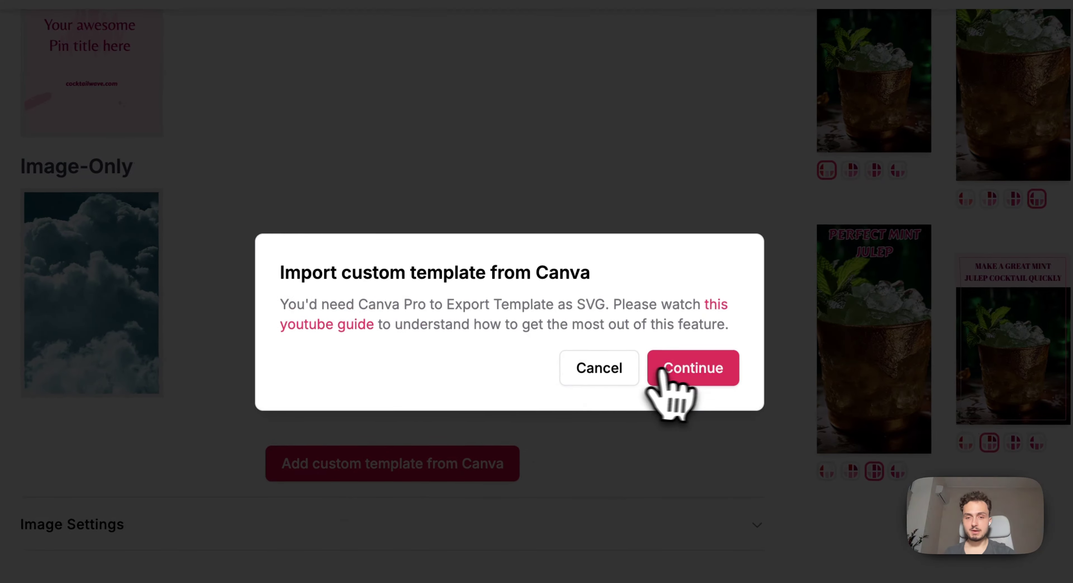
left_click(681, 376)
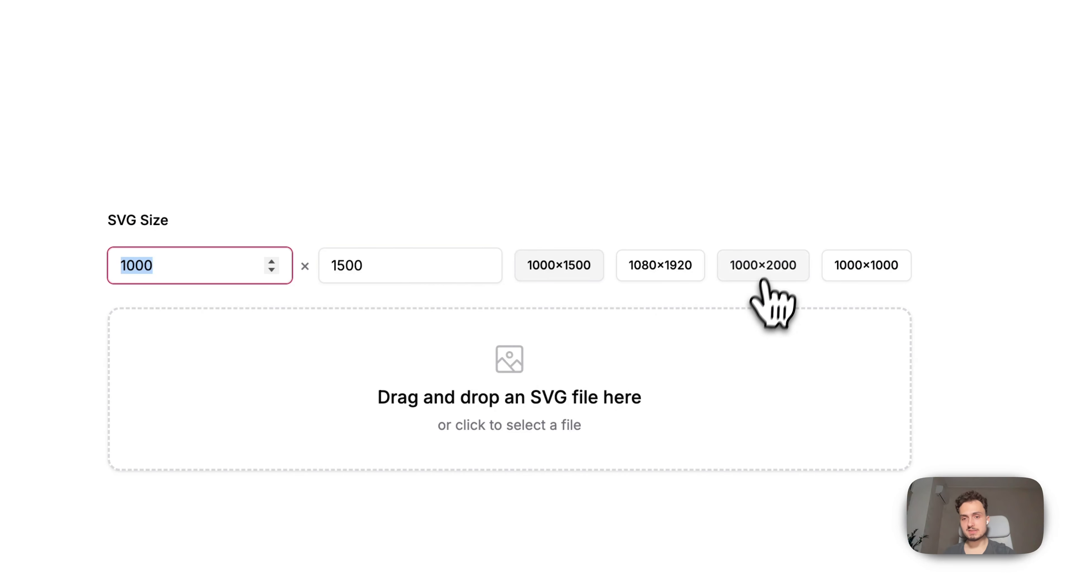
left_click(766, 265)
left_click(560, 264)
left_click(756, 266)
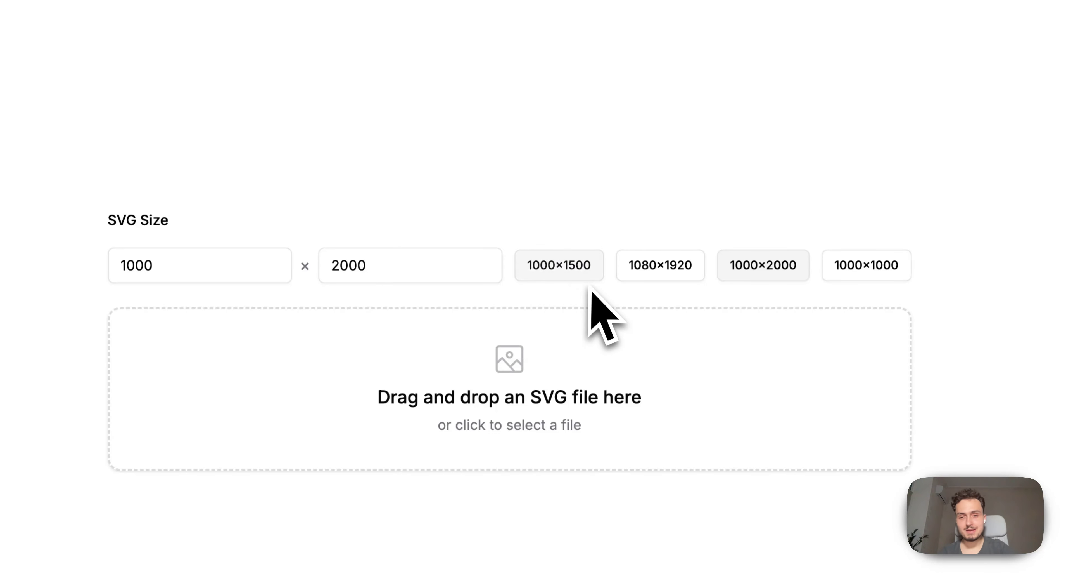
left_click(572, 276)
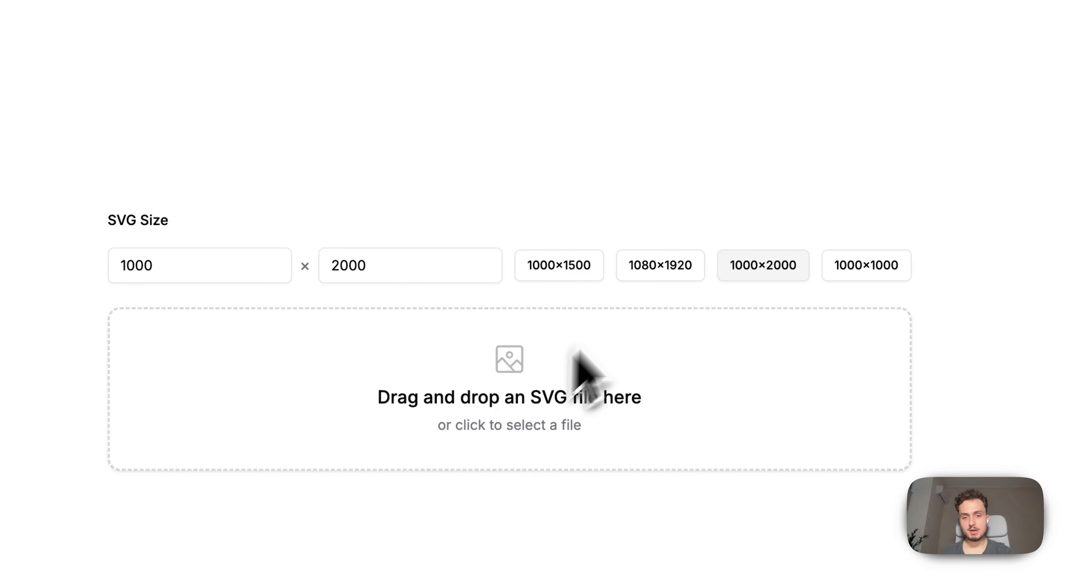
Upload the Neutral Beige SVG file from Downloads and accept the detected "SOME AWESOME TEXT" text block.
left_click(520, 377)
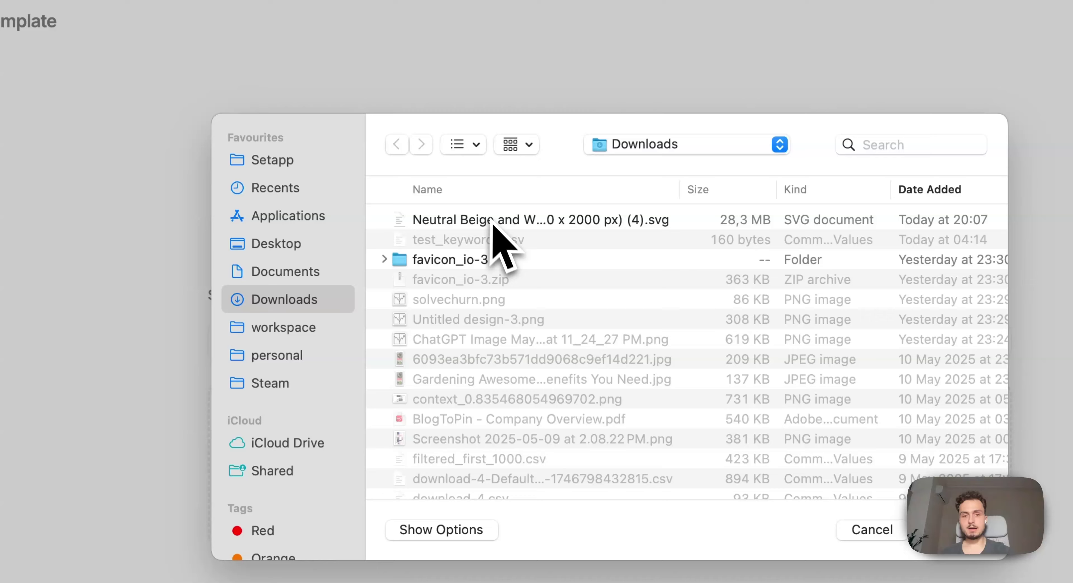
double_click(493, 221)
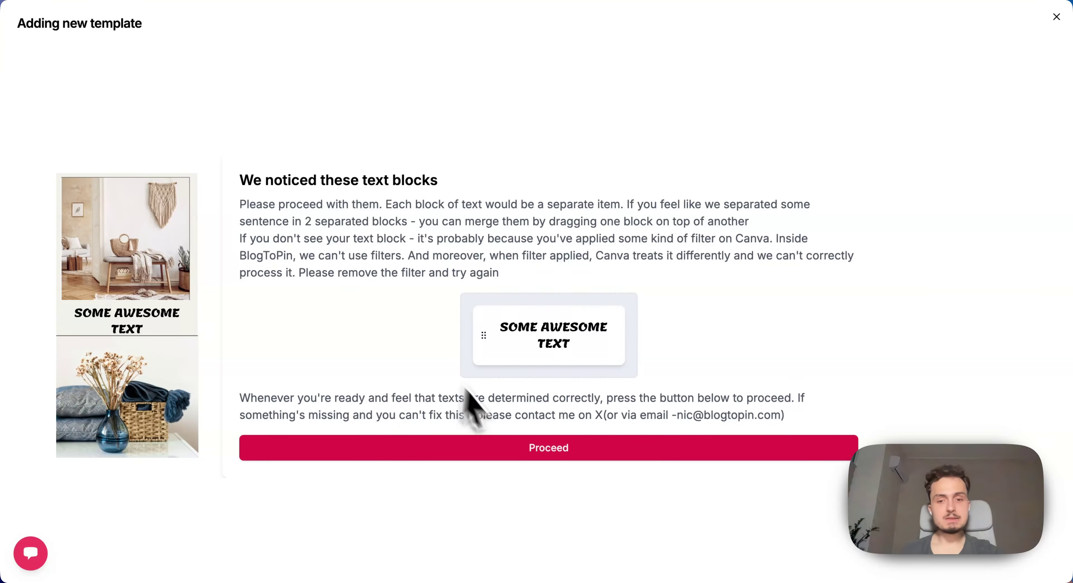
left_click(538, 449)
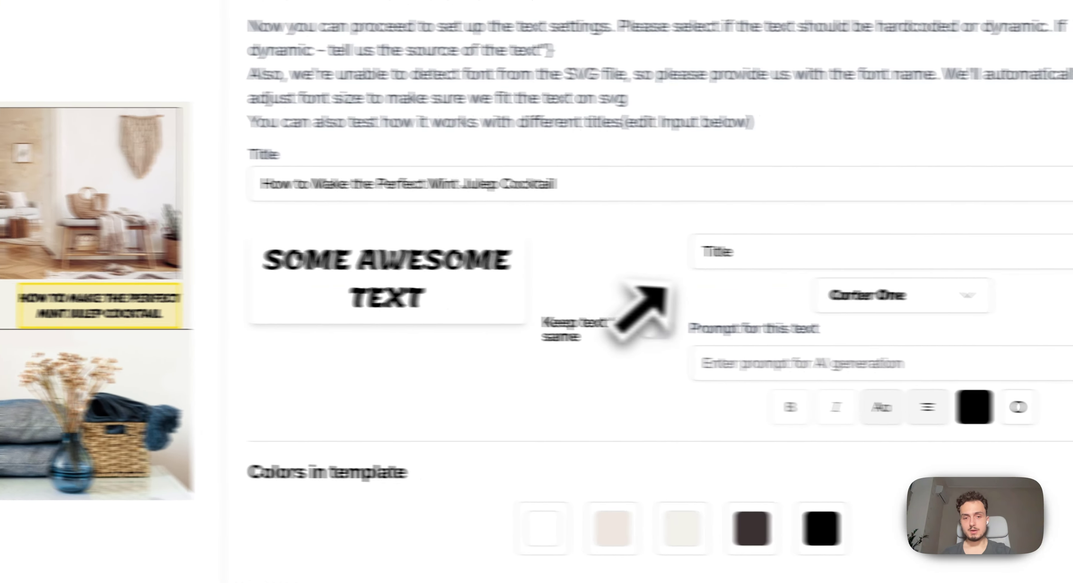
Turn on "Keep text the same" for the "SOME AWESOME TEXT" block, then turn it off again.
mouse_move(767, 288)
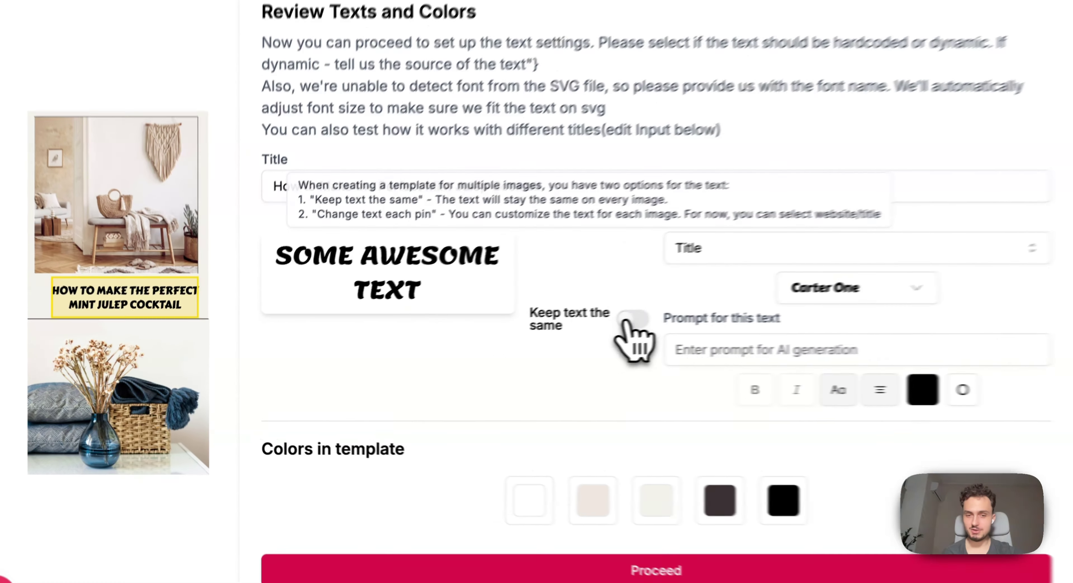
left_click(529, 336)
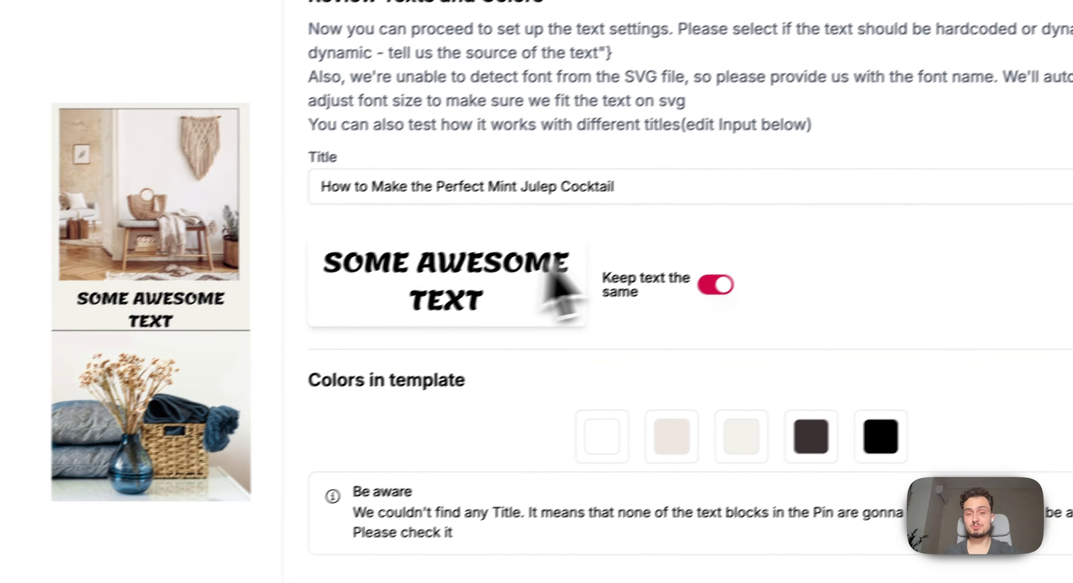
left_click(744, 272)
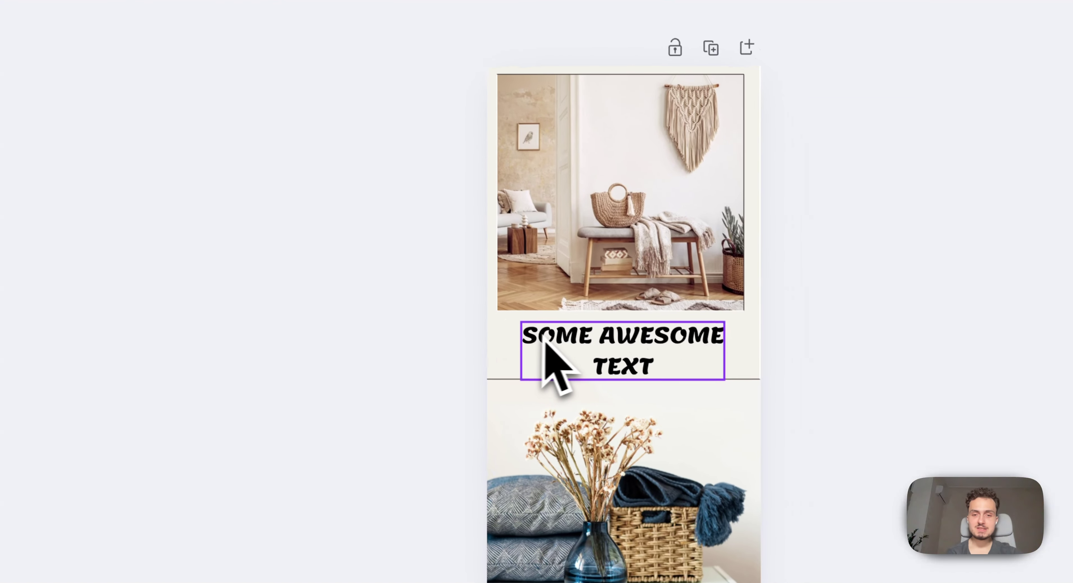
Switch to Canva and widen the heading's text box to the page's right edge and close to its left edge.
left_click(533, 332)
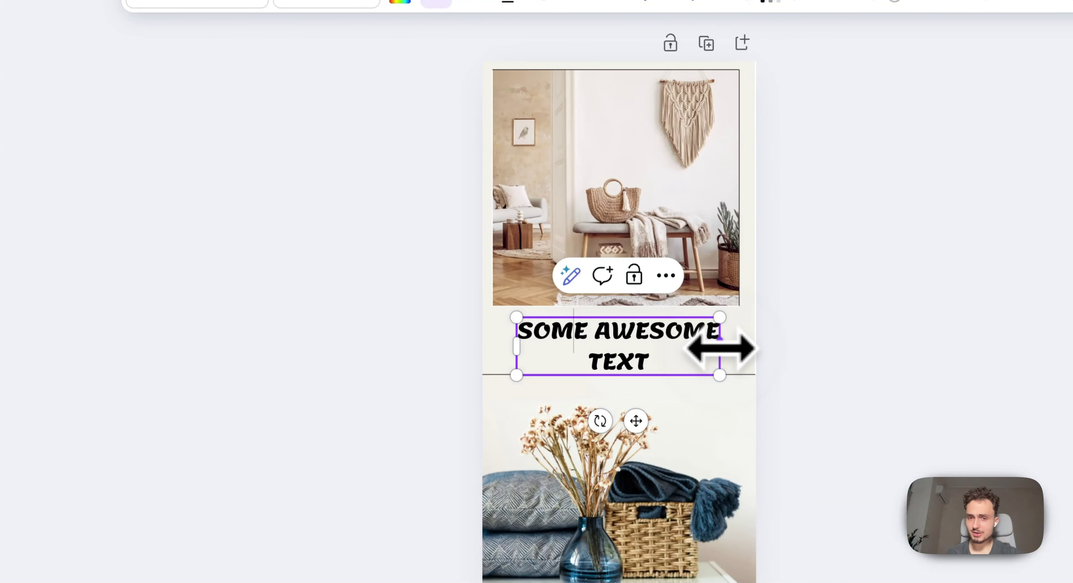
left_click_drag(720, 347, 757, 348)
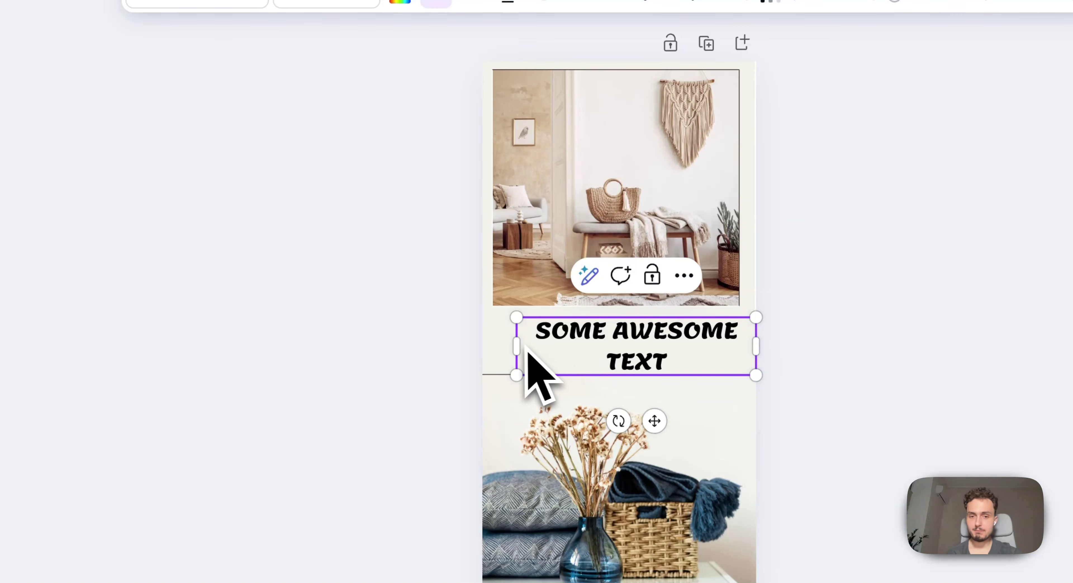
left_click_drag(516, 345, 490, 352)
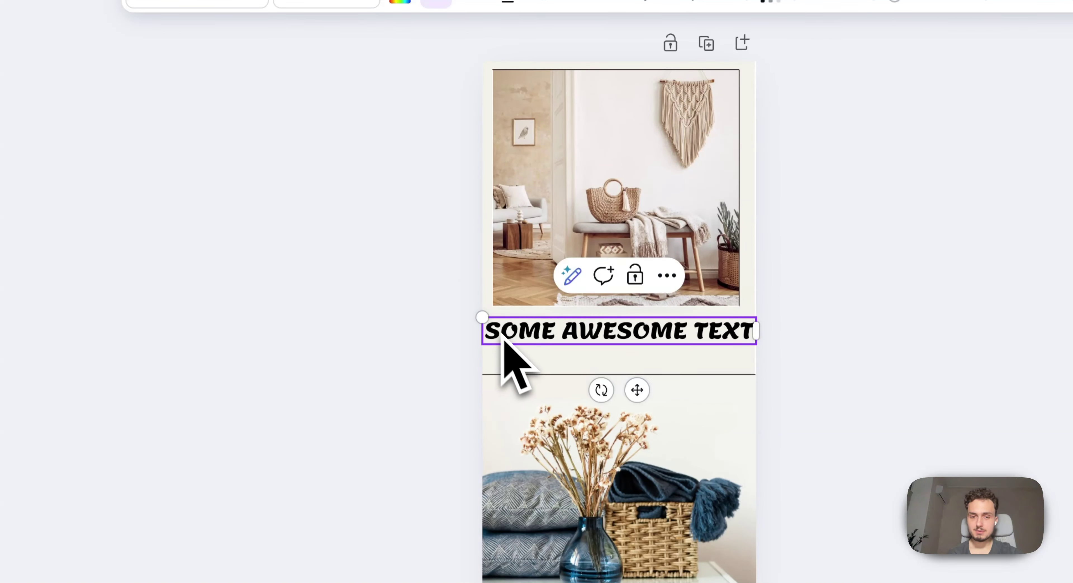
mouse_move(482, 331)
left_mouse_down()
mouse_move(489, 348)
mouse_move(501, 339)
left_mouse_up()
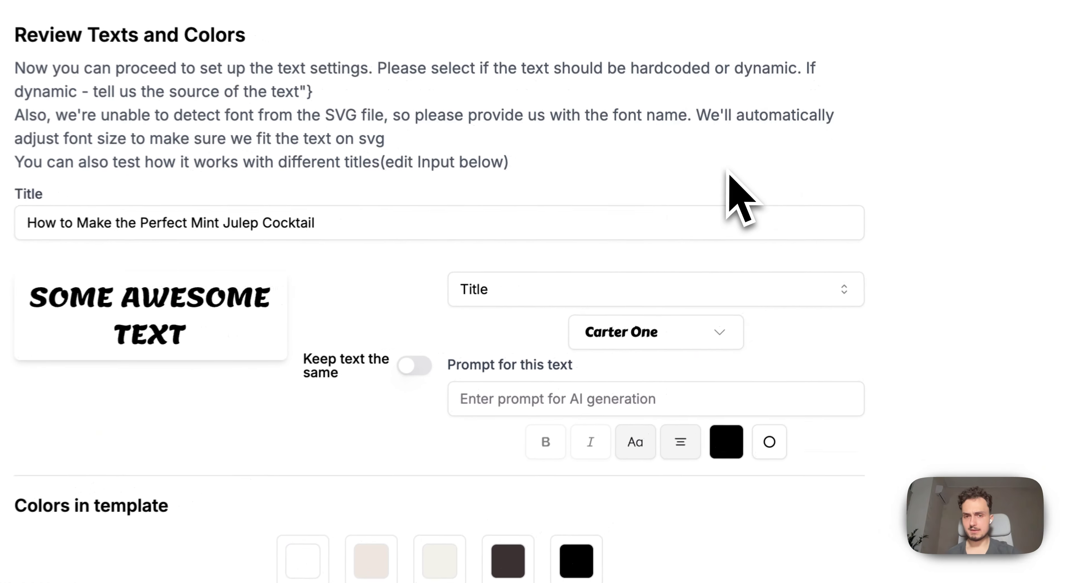
left_click(508, 403)
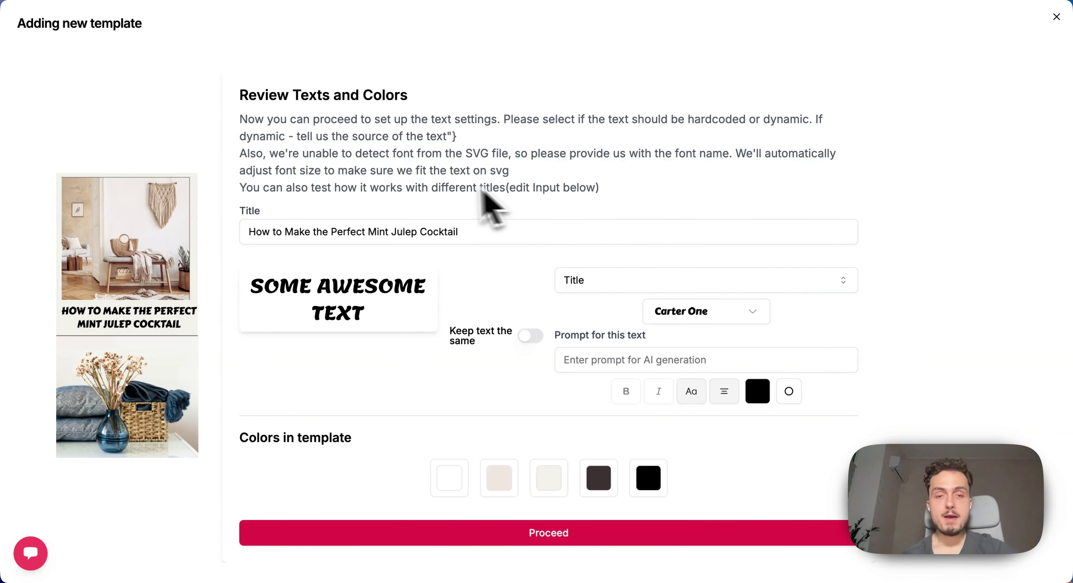
left_click_drag(271, 120, 468, 169)
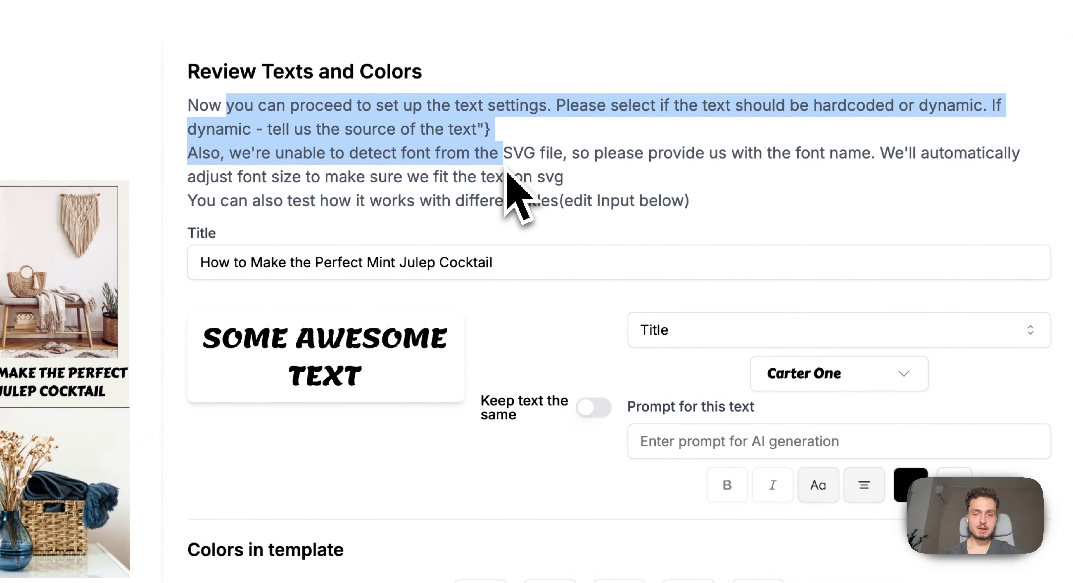
left_click(529, 134)
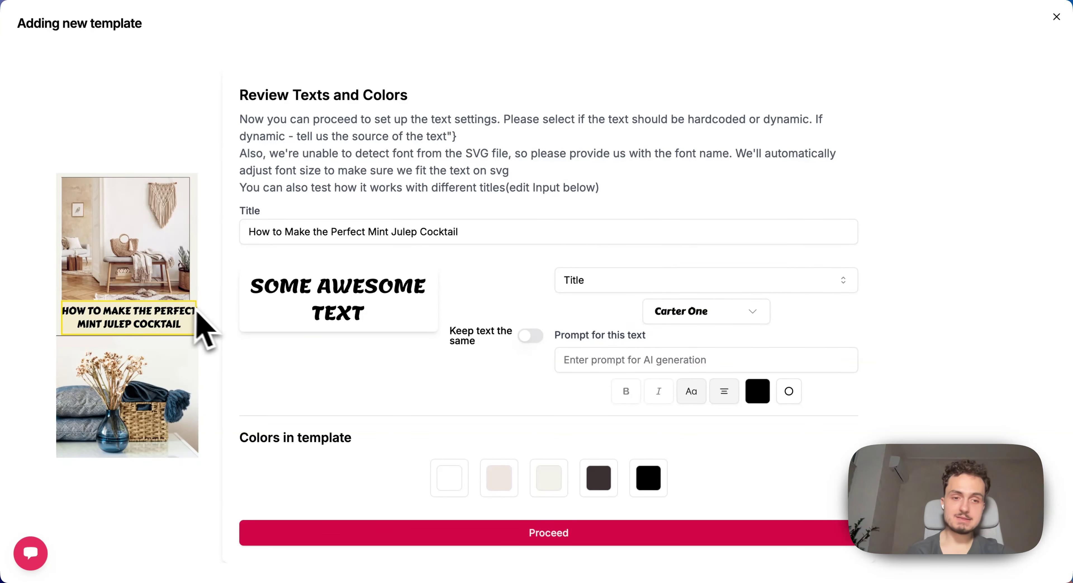
left_click_drag(302, 232, 217, 241)
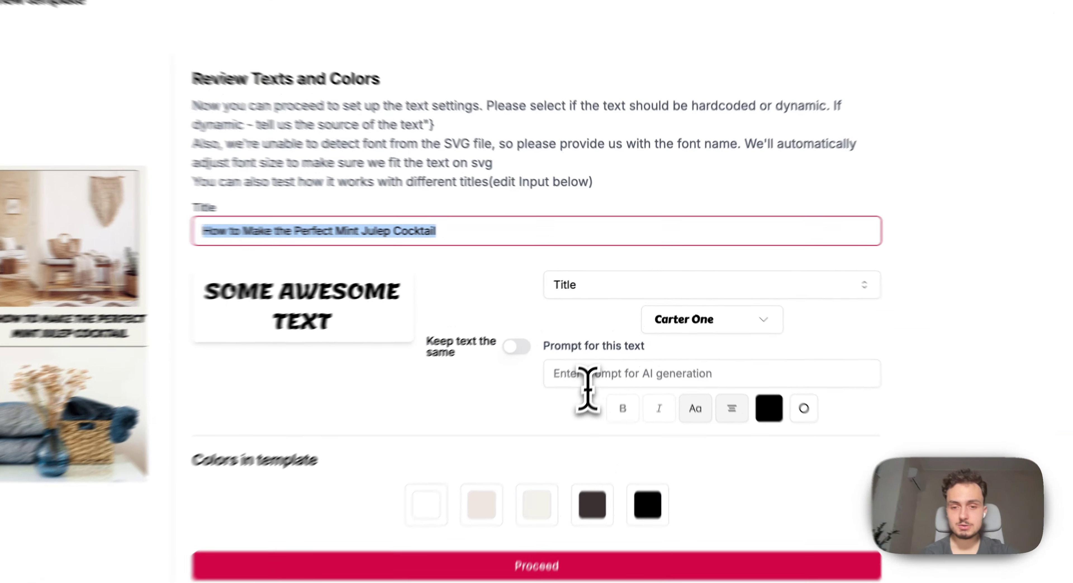
Enter the AI prompt "use two words here - name of the recipe, nothing else" and test its output with the prefilled base title.
left_click(594, 368)
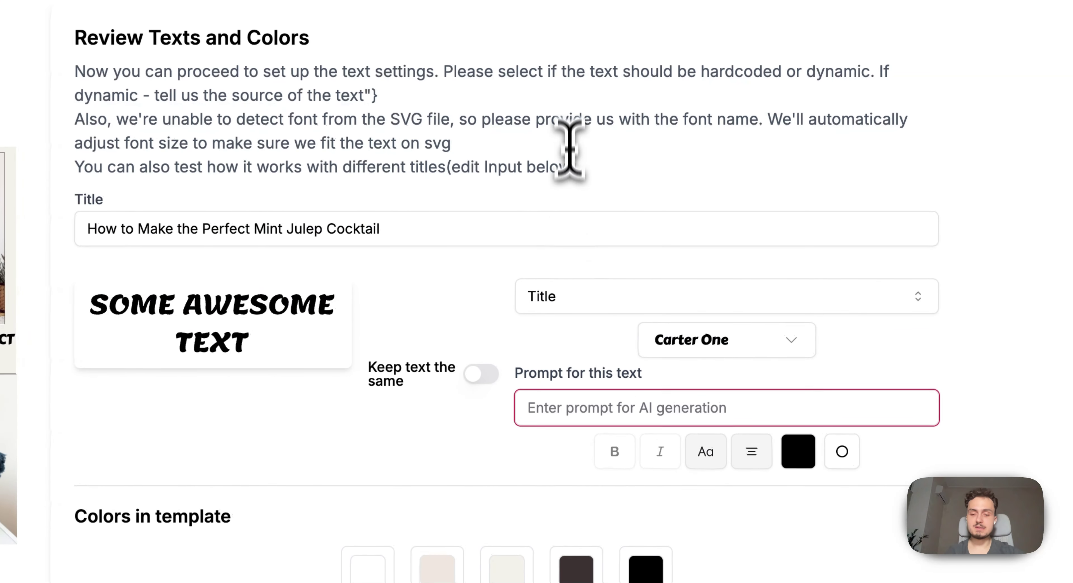
type("use two words here - name of the recipe, nothing else")
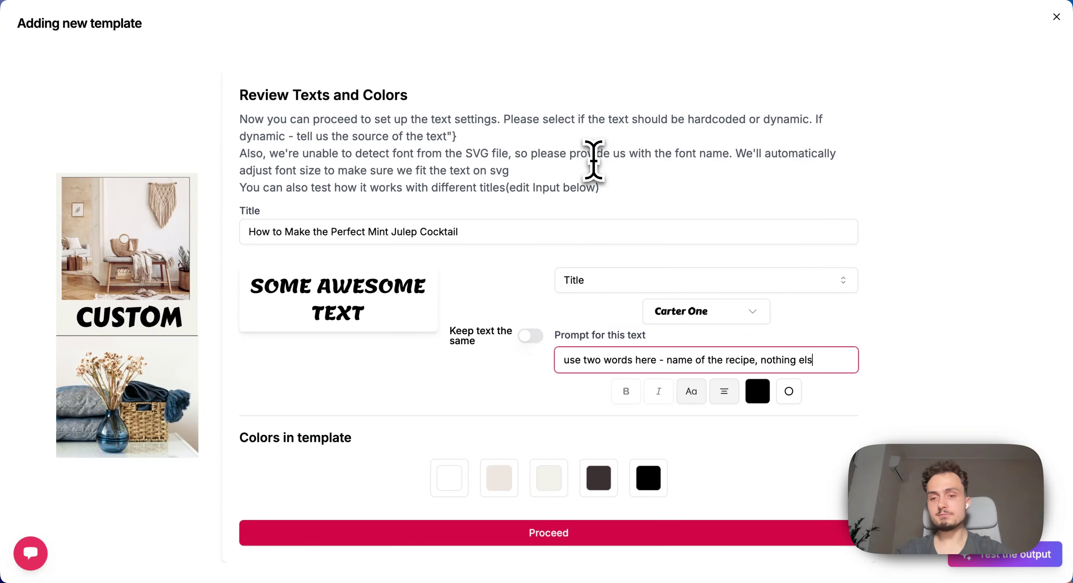
left_click(1005, 555)
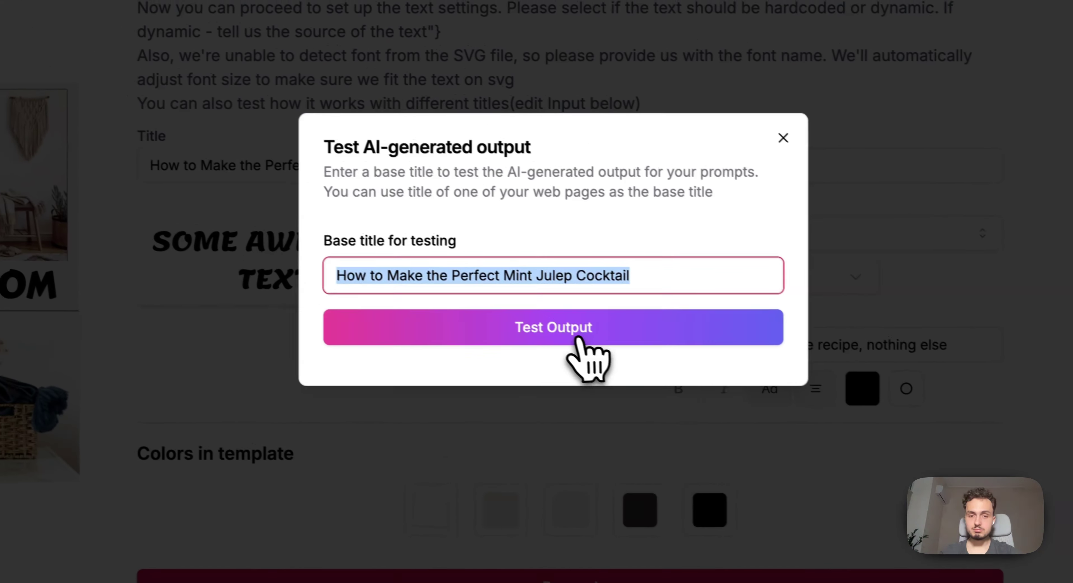
left_click(578, 338)
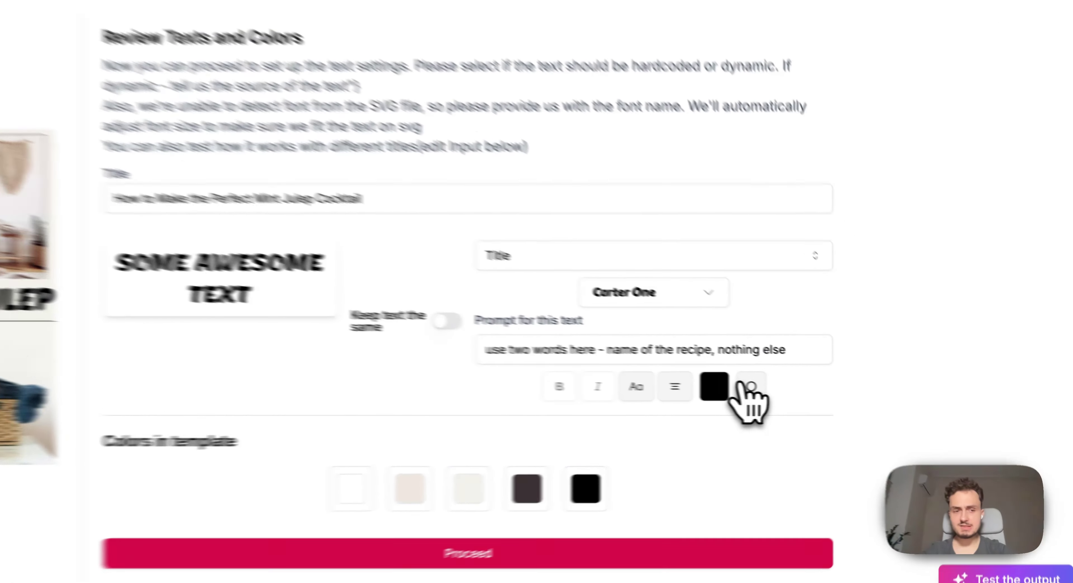
Thicken the text outline and try the palette's Accent 1 and Accent 2 colours on it before returning to a custom colour.
left_click(786, 391)
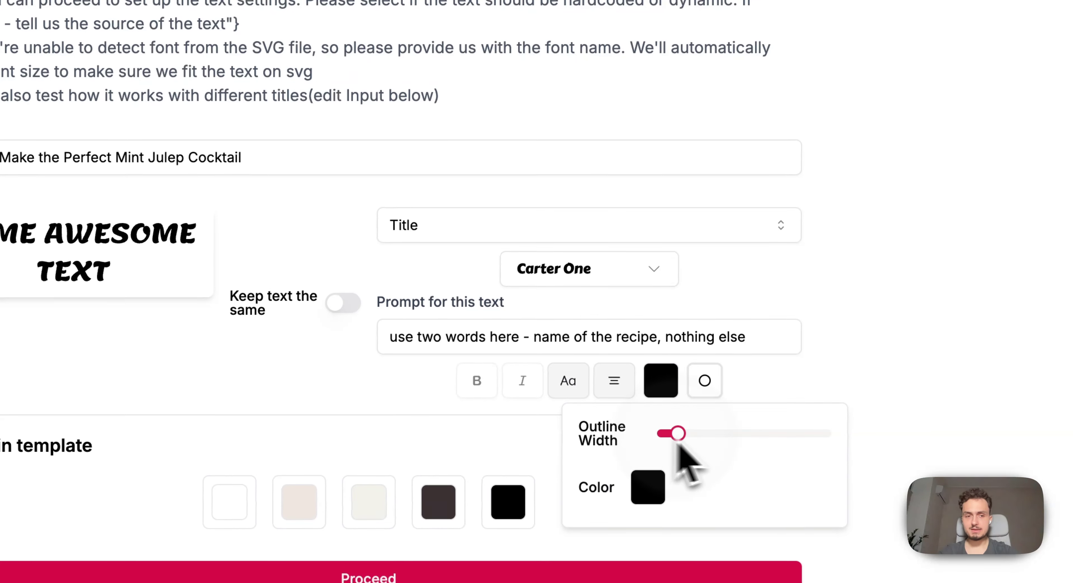
left_click_drag(678, 436, 771, 433)
left_click(648, 487)
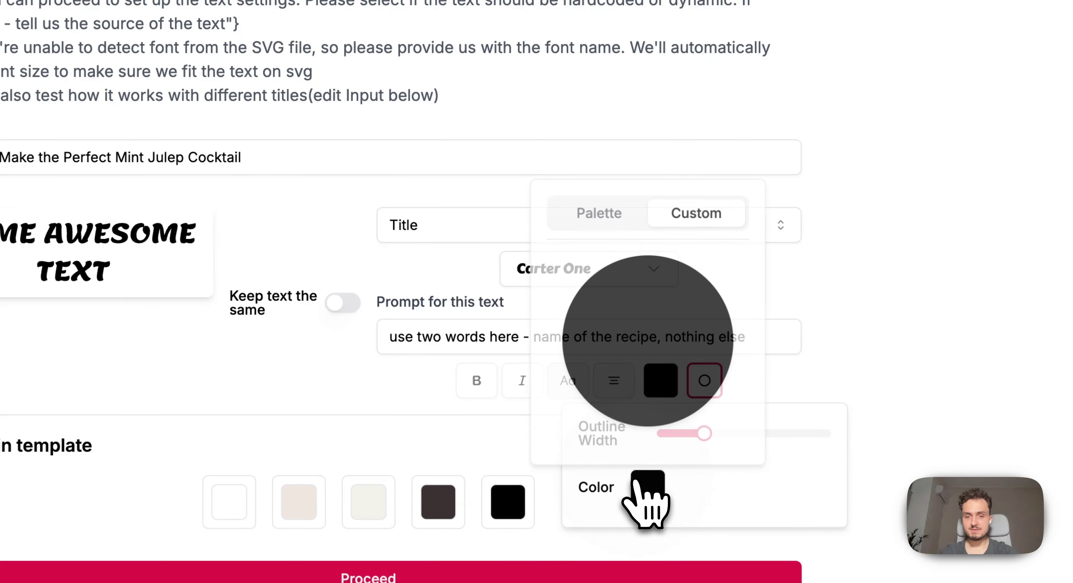
left_click(597, 211)
left_click(610, 218)
left_click(613, 289)
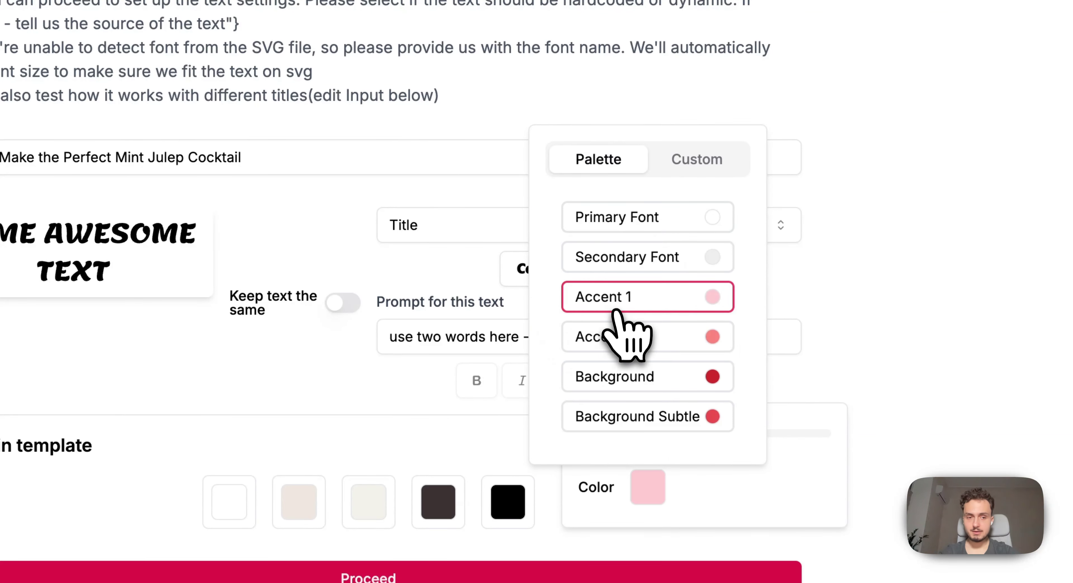
left_click(619, 336)
left_click(704, 159)
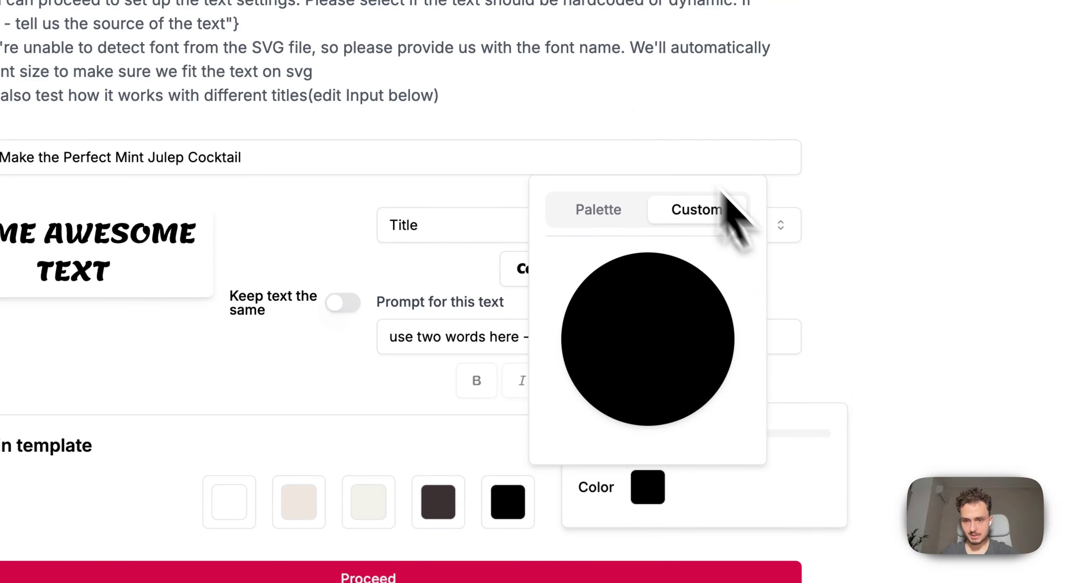
Reduce the text's outline width to its minimum and close the outline settings.
left_click(882, 426)
left_click(703, 386)
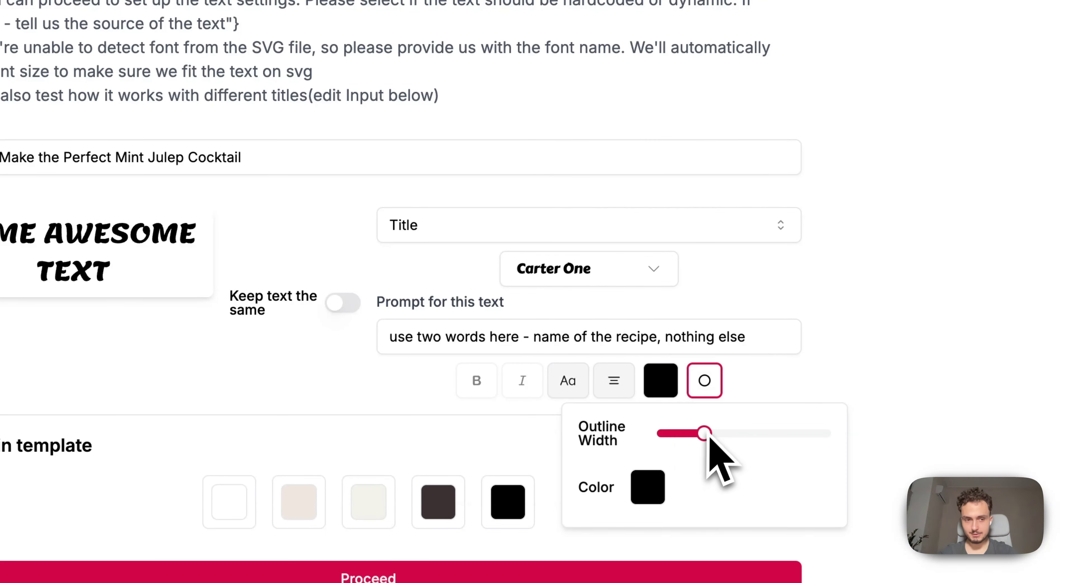
left_click_drag(706, 434, 656, 441)
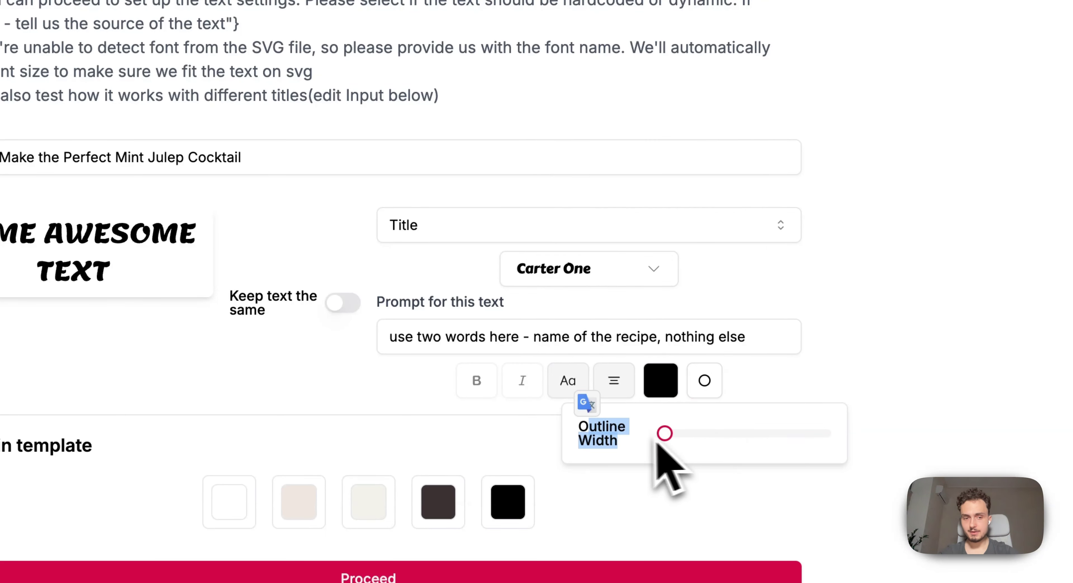
left_click(808, 334)
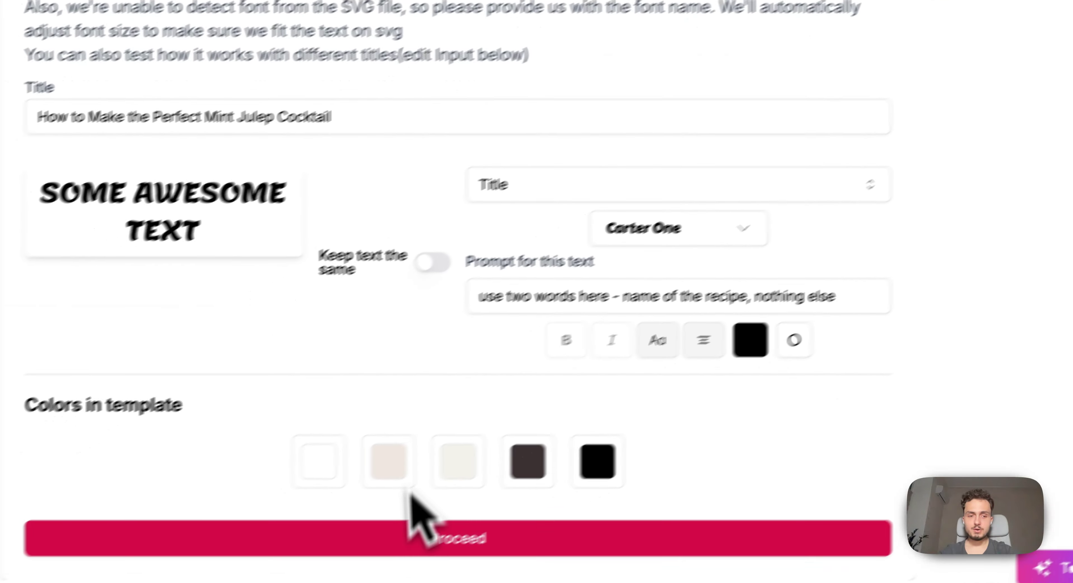
Try the palette's Accent 2 and Background colours on the title text, then set it to Primary Font.
left_click(812, 327)
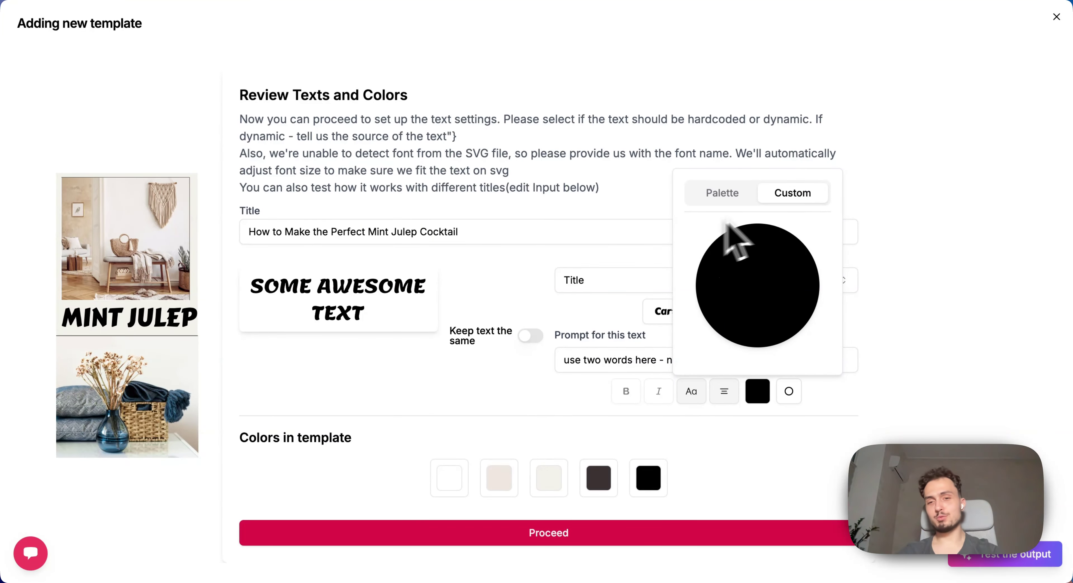
left_click(736, 192)
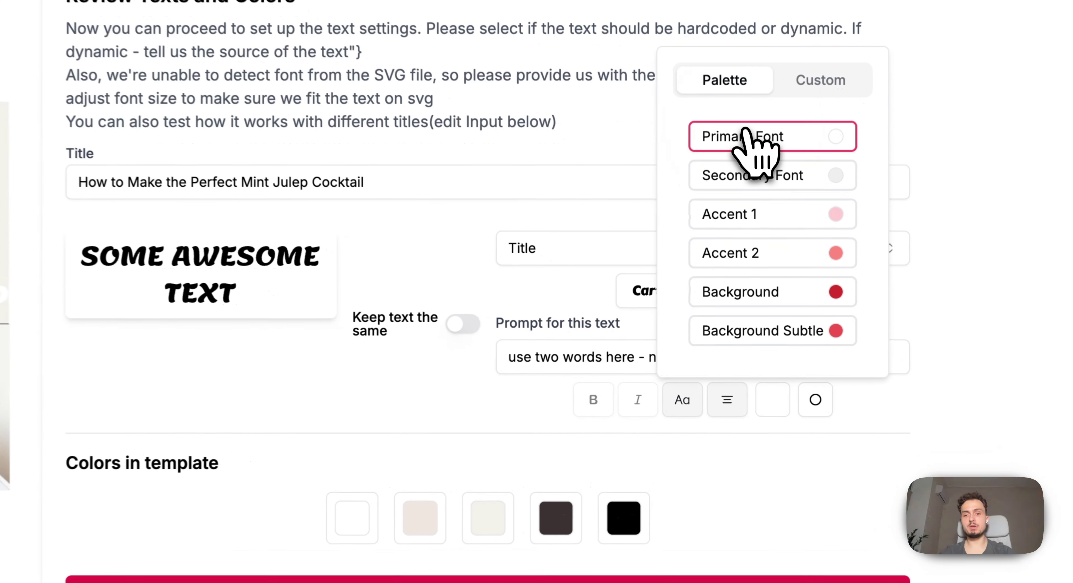
left_click(757, 257)
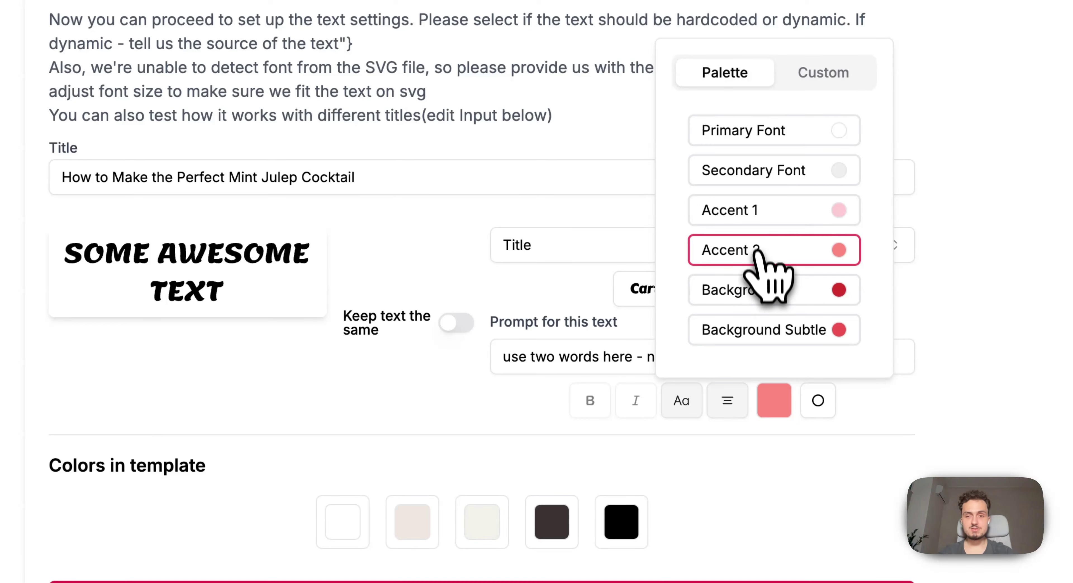
left_click(756, 288)
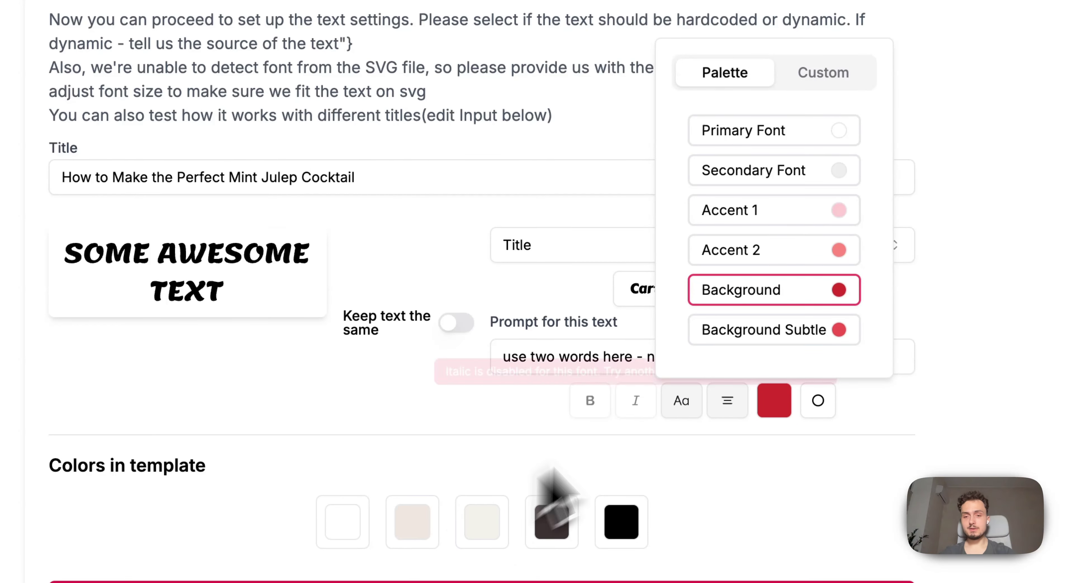
left_click(766, 138)
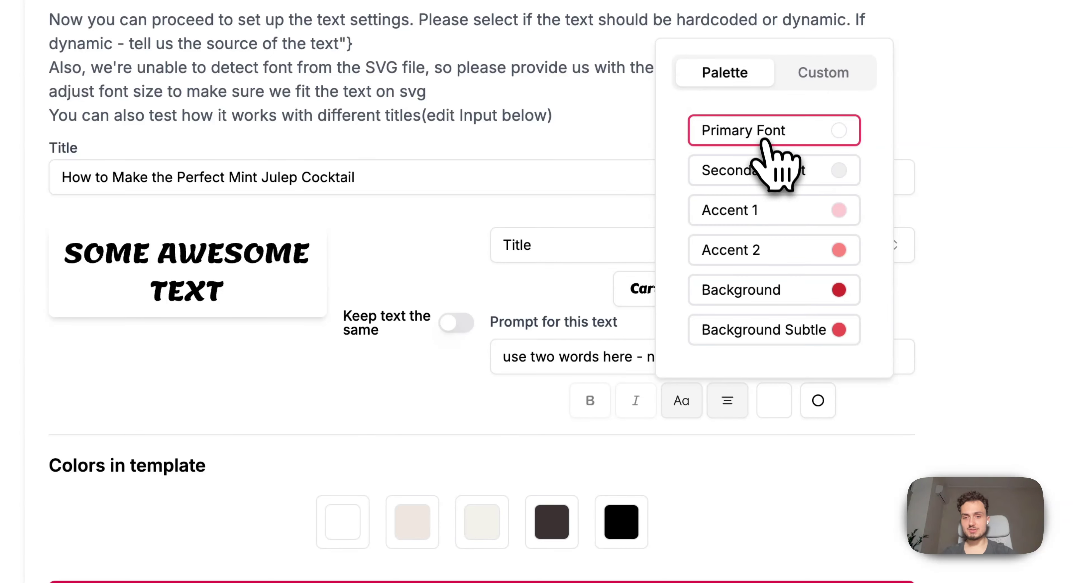
Replace the beige template colour with the palette's Accent 2 after trying Primary Font and Accent 1.
left_click(412, 521)
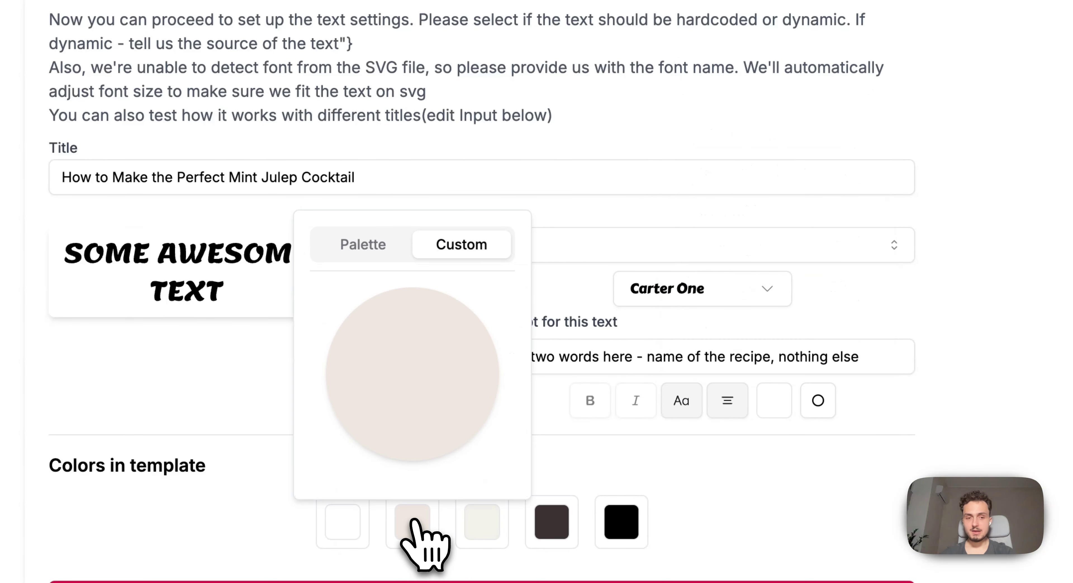
left_click(363, 240)
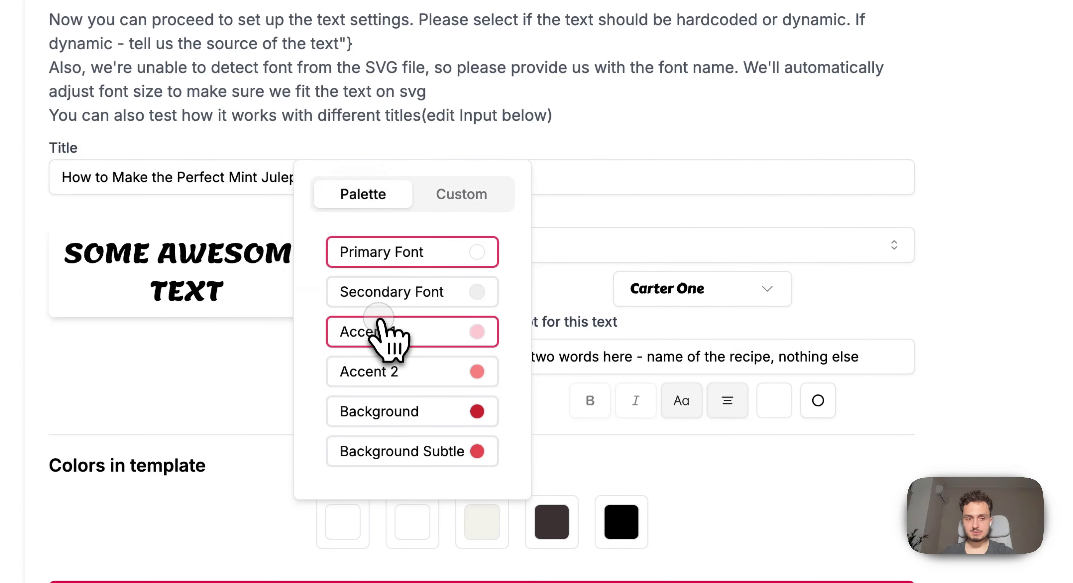
left_click(385, 336)
left_click(385, 369)
Replace the off-white template colour with the palette's Background after trying Primary Font and Accent 2, then reopen its colour options.
left_click(482, 521)
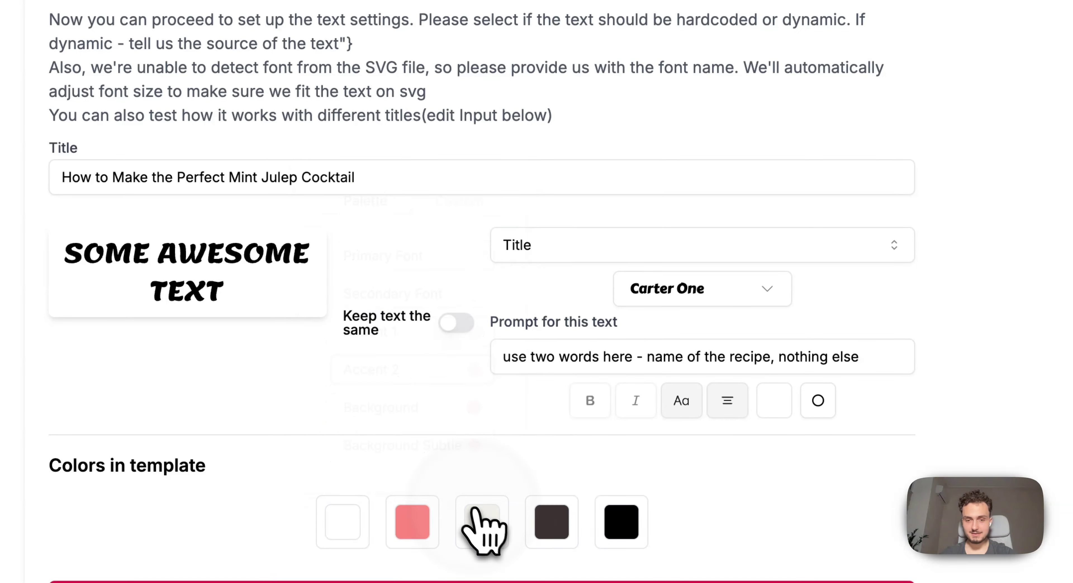
left_click(433, 194)
left_click(442, 252)
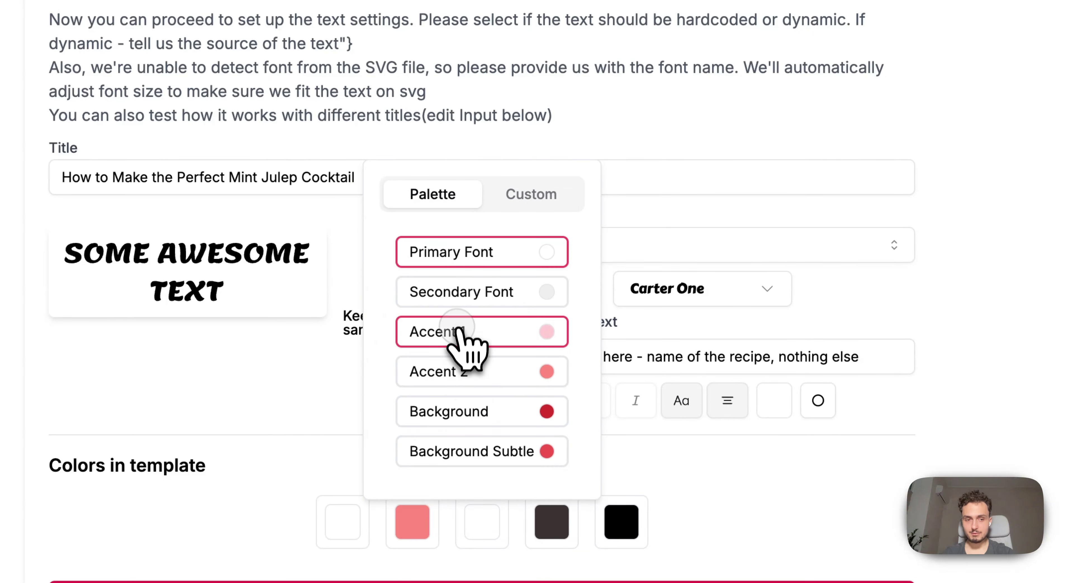
left_click(469, 371)
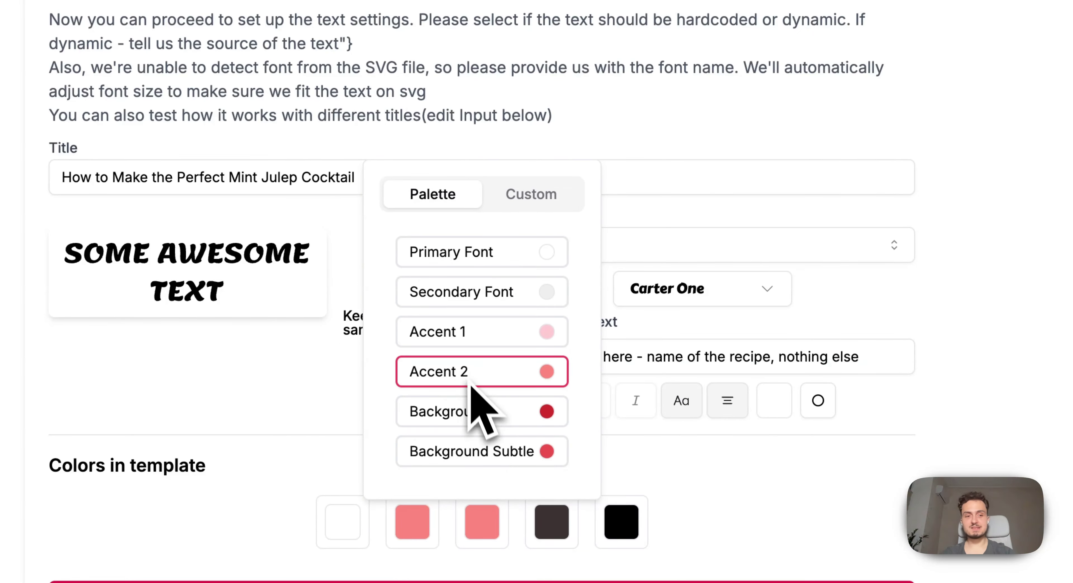
left_click(483, 411)
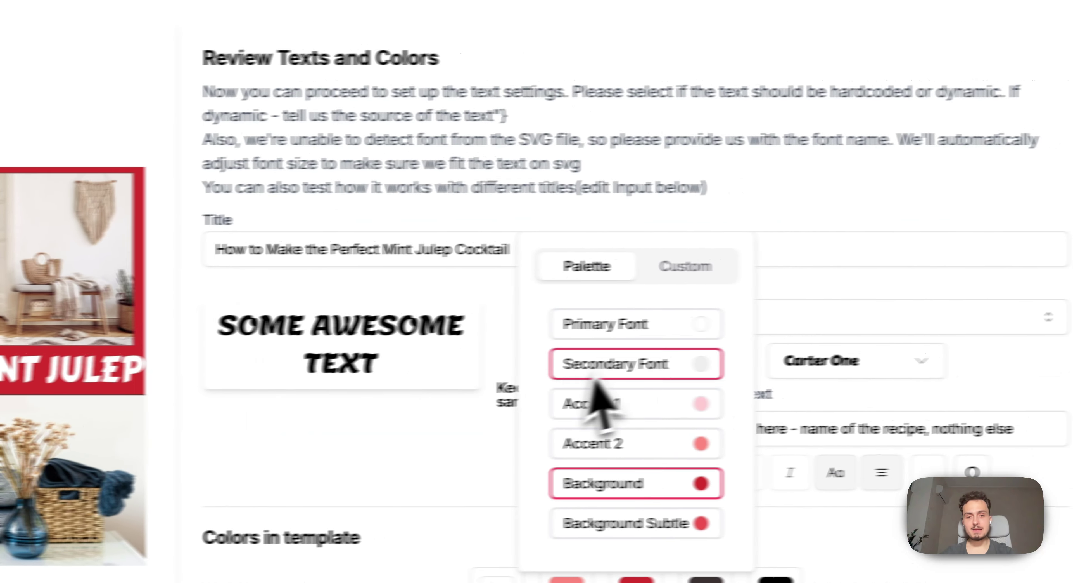
left_click(713, 116)
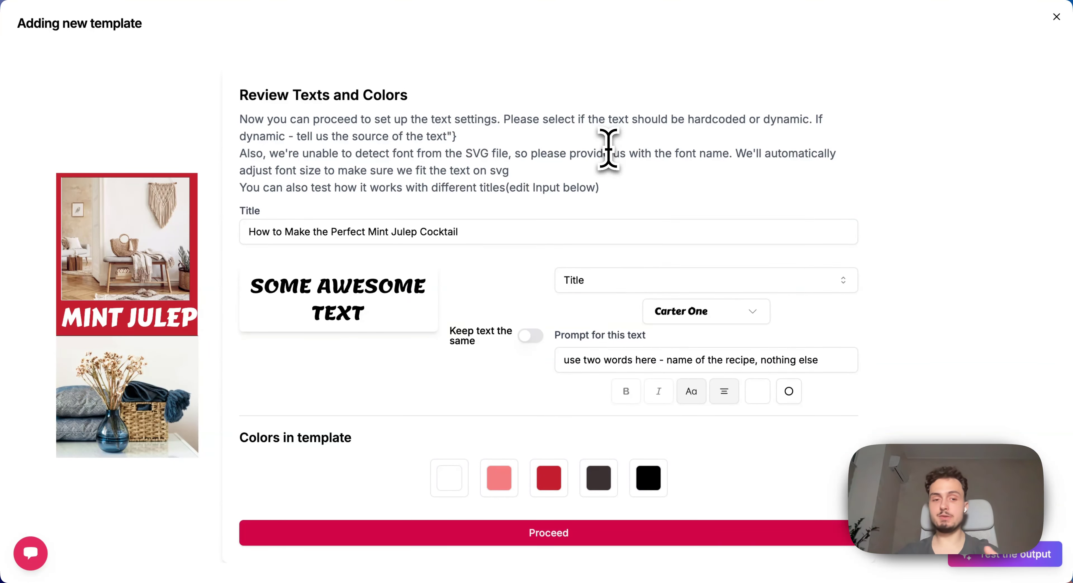
left_click(548, 478)
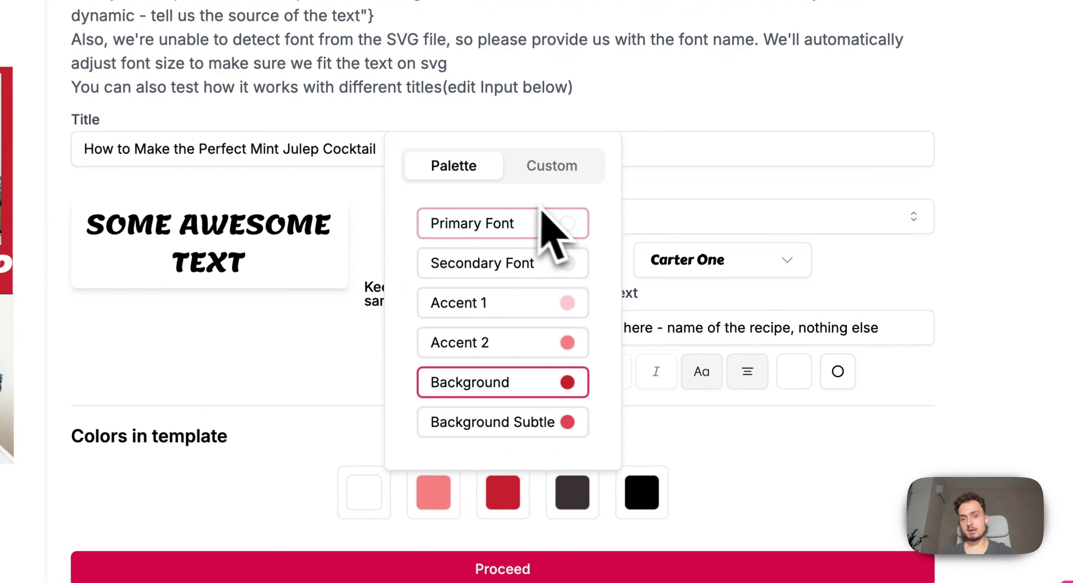
Switch the red and coral template colours back to the design's custom off-white and beige.
left_click(545, 167)
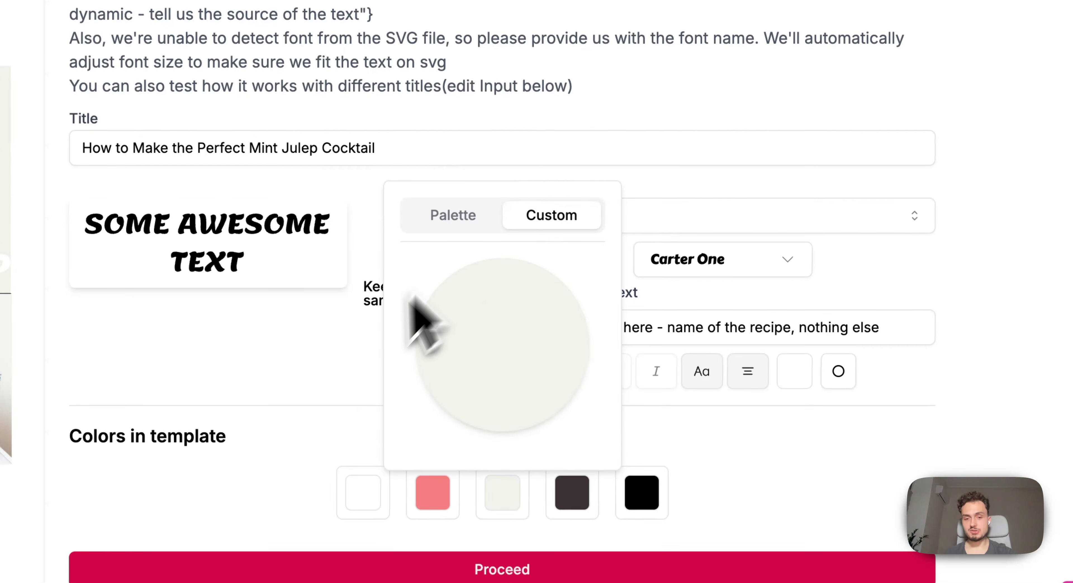
left_click(417, 485)
left_click(485, 213)
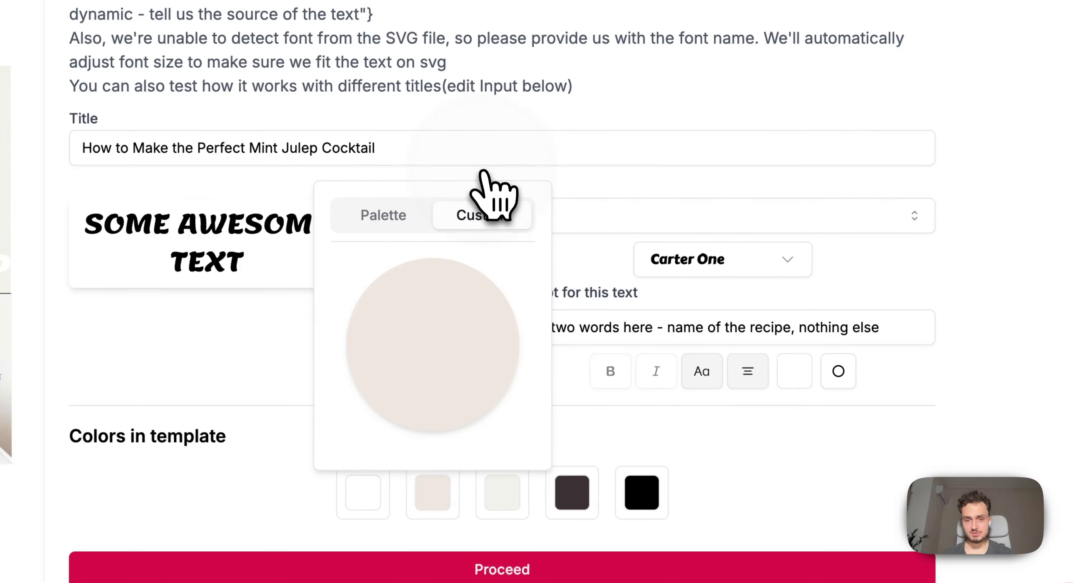
left_click(453, 303)
Switch the title text back to custom black and continue to the template's image settings.
left_click(803, 377)
left_click(828, 50)
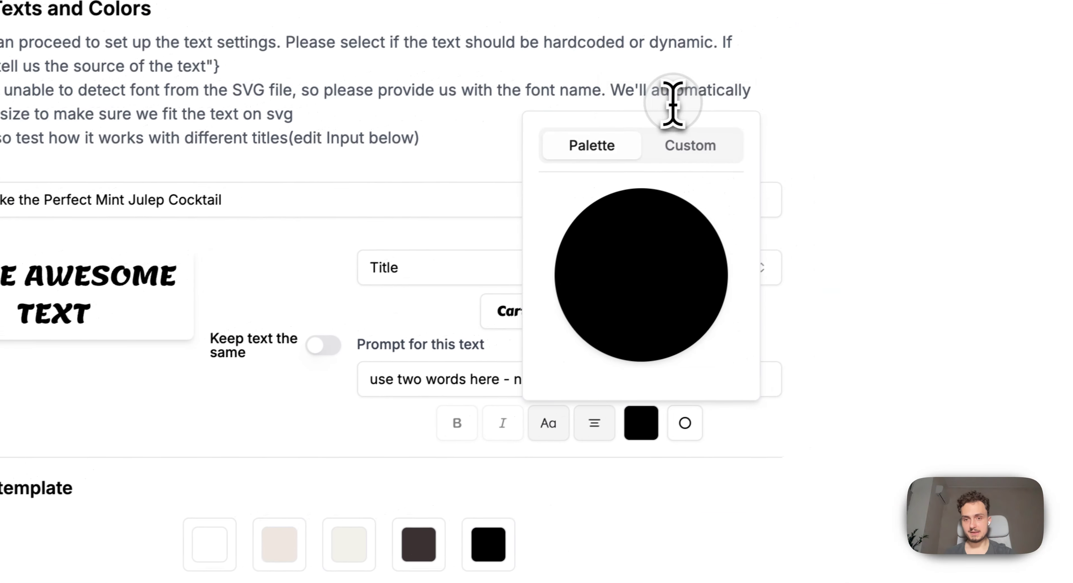
left_click(907, 137)
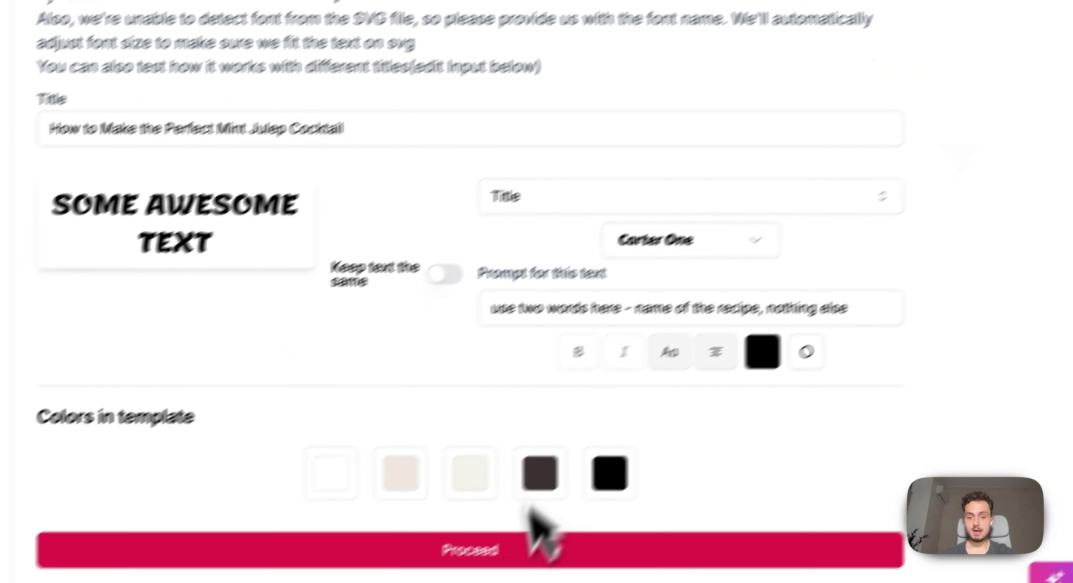
left_click(427, 551)
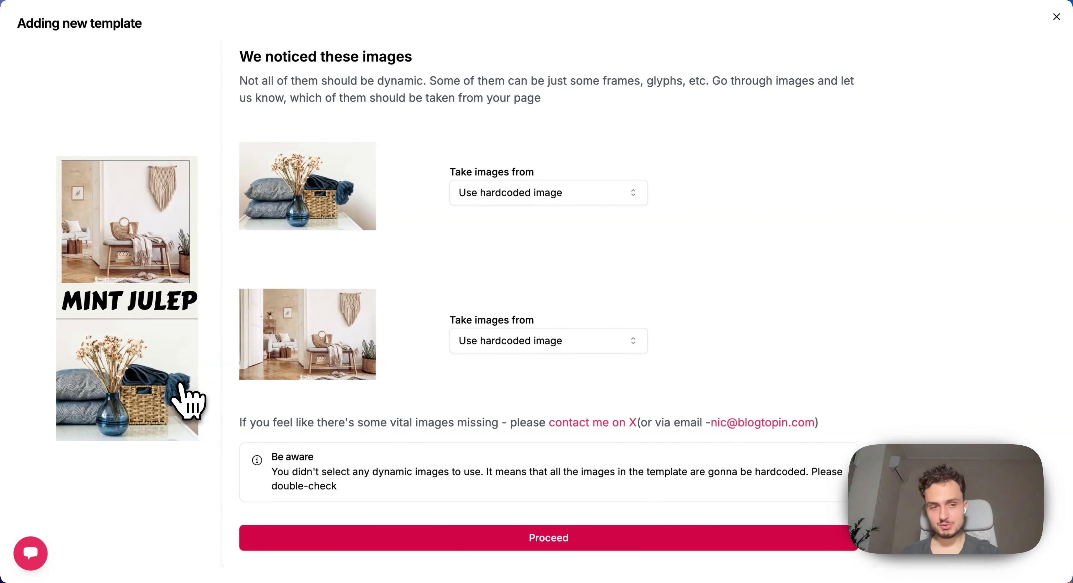
Set the vase photo to use image 1 from the page and check its image fit options.
left_click(471, 193)
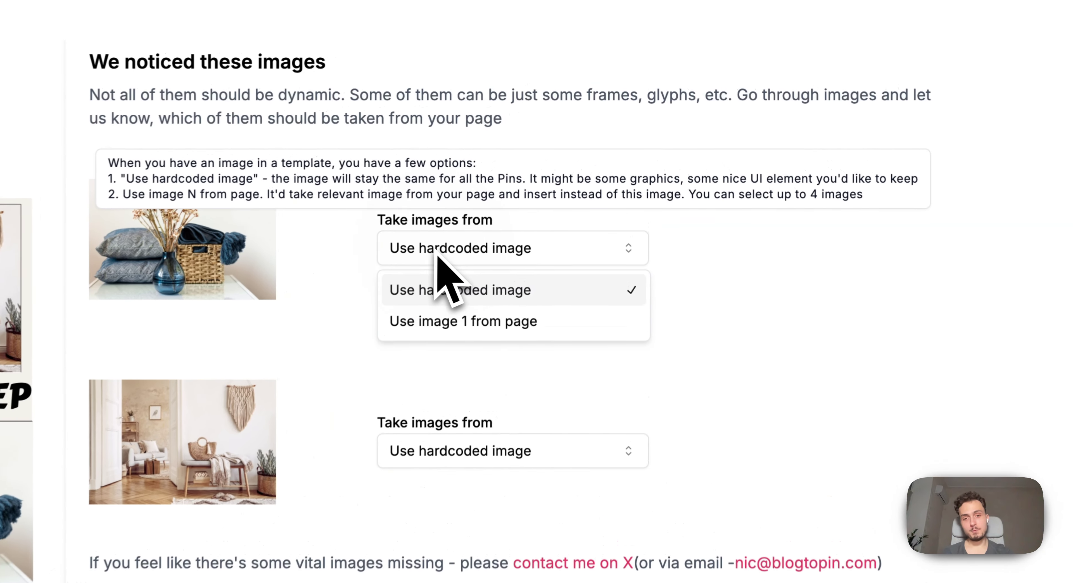
left_click(520, 333)
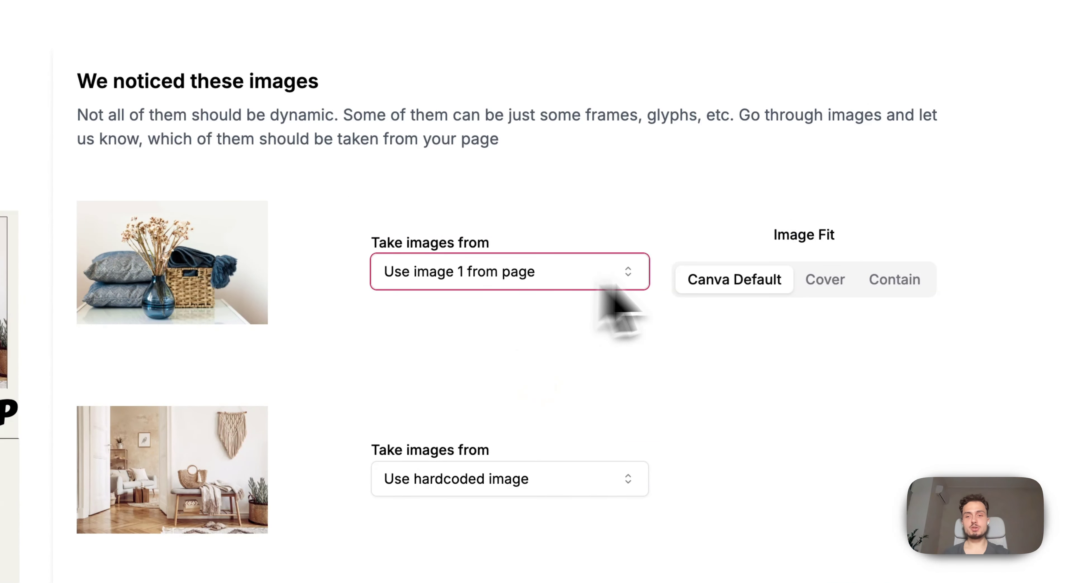
mouse_move(761, 259)
Switch to the Canva design, open the vase photo for cropping and shift it sideways within its frame.
double_click(826, 236)
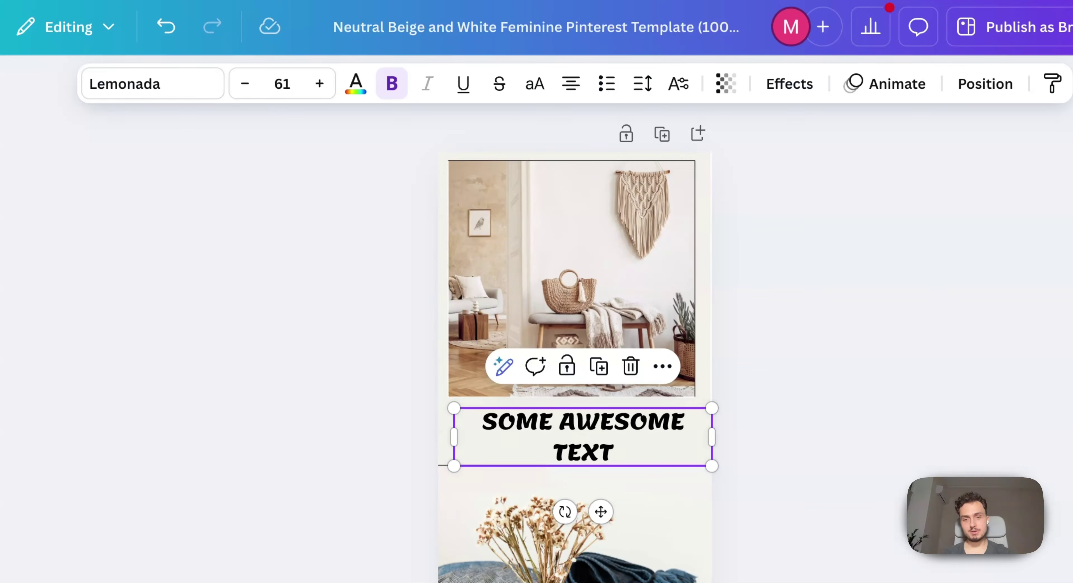
left_click(546, 559)
double_click(498, 471)
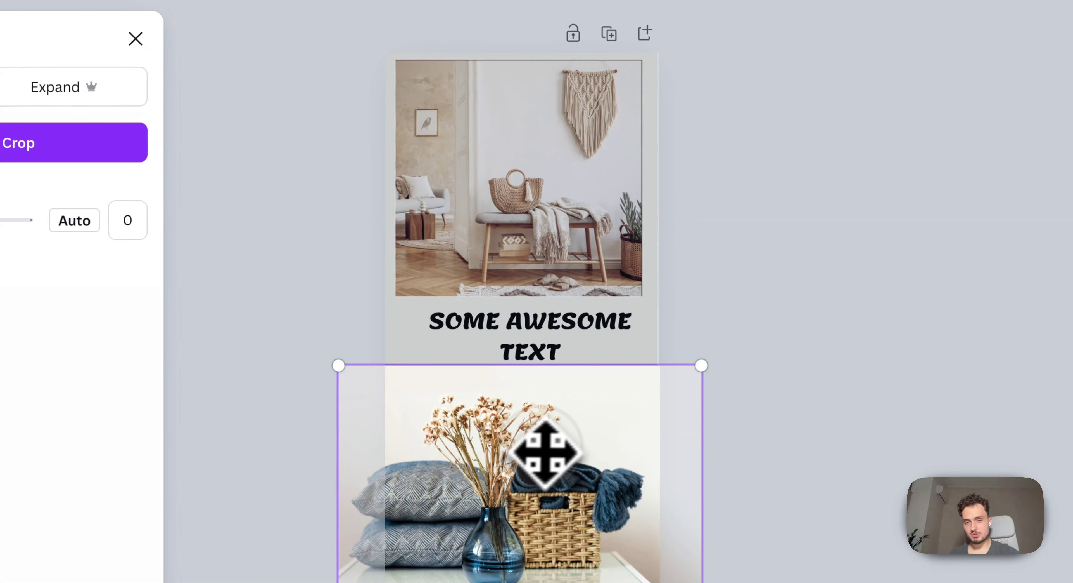
left_click_drag(544, 455, 589, 453)
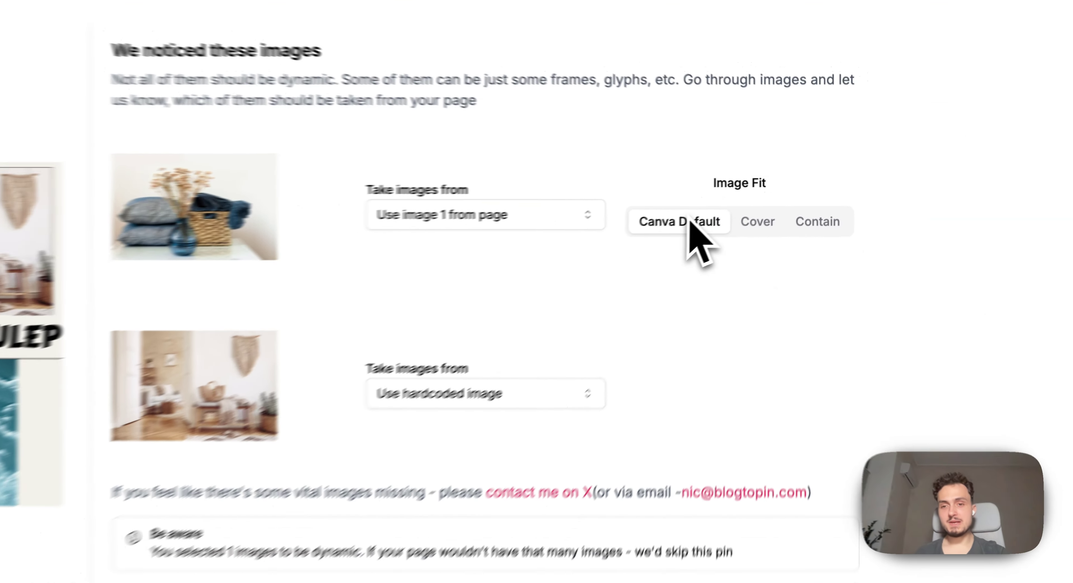
Back in BlogToPin, fit the vase photo with Cover, assign another page image with Cover fit to the room photo, and proceed.
mouse_move(780, 225)
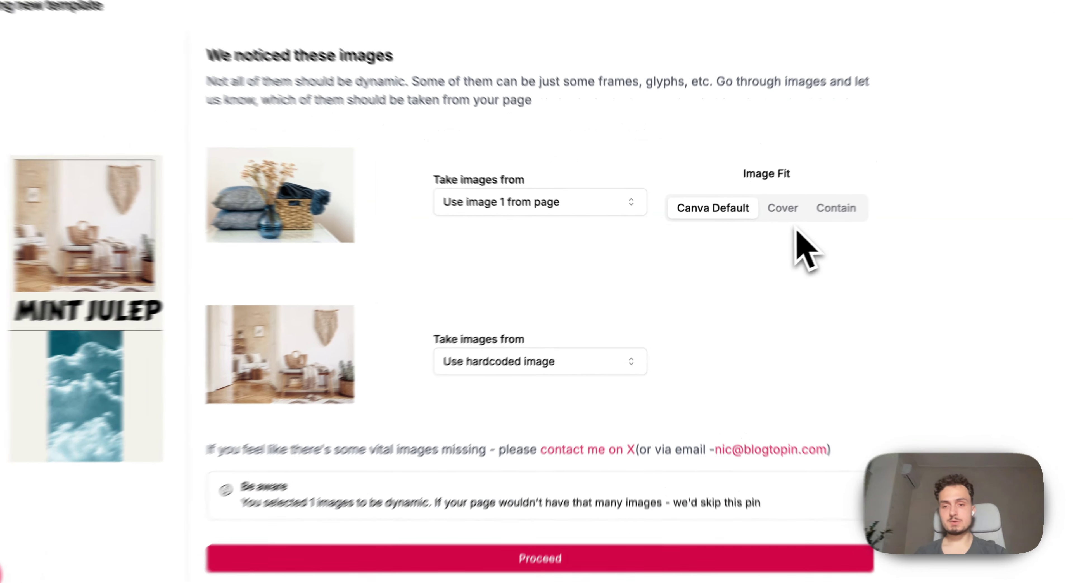
left_click(774, 211)
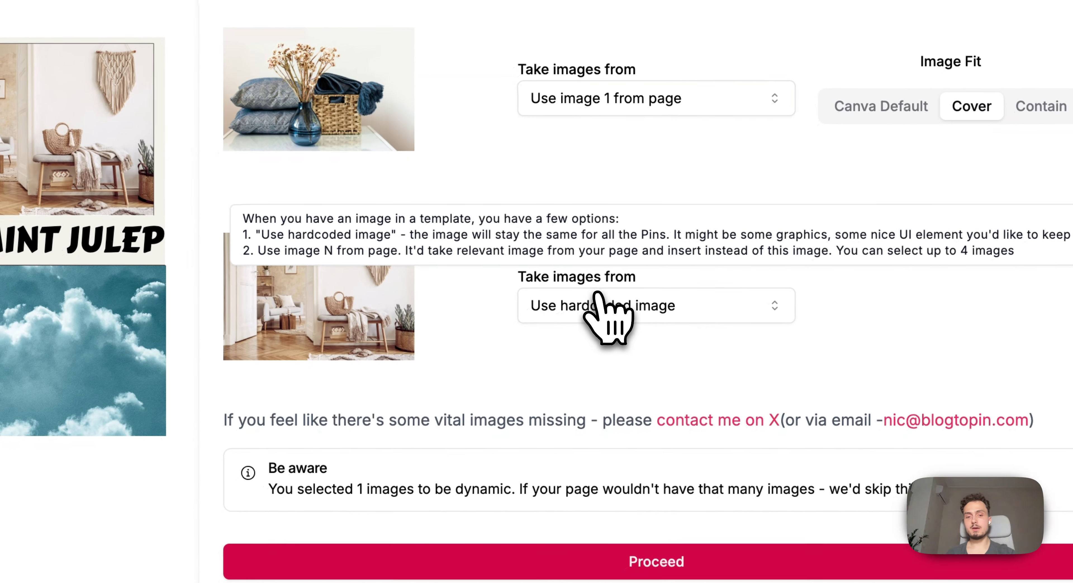
left_click(500, 363)
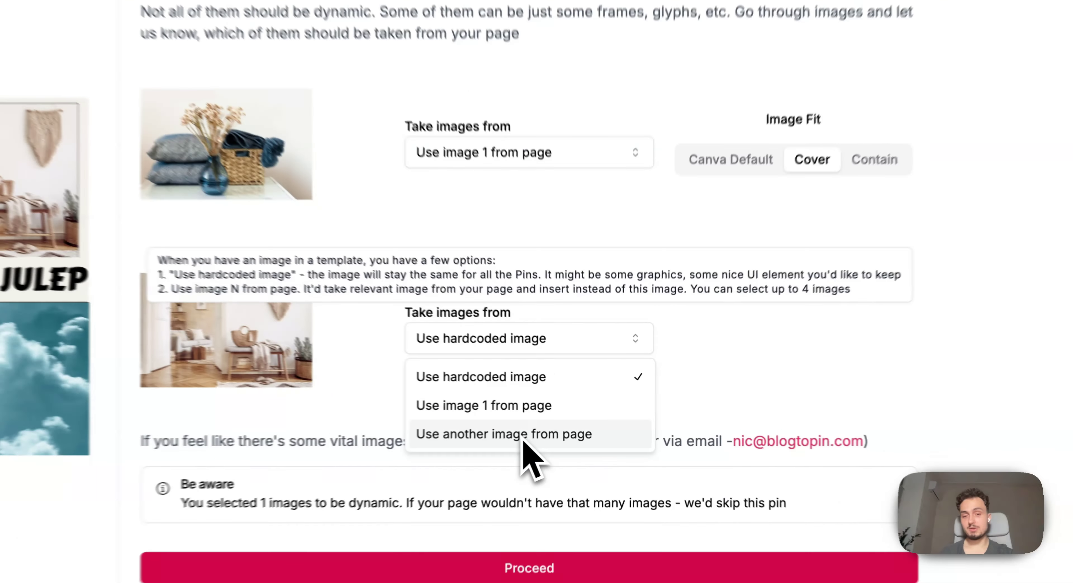
left_click(546, 431)
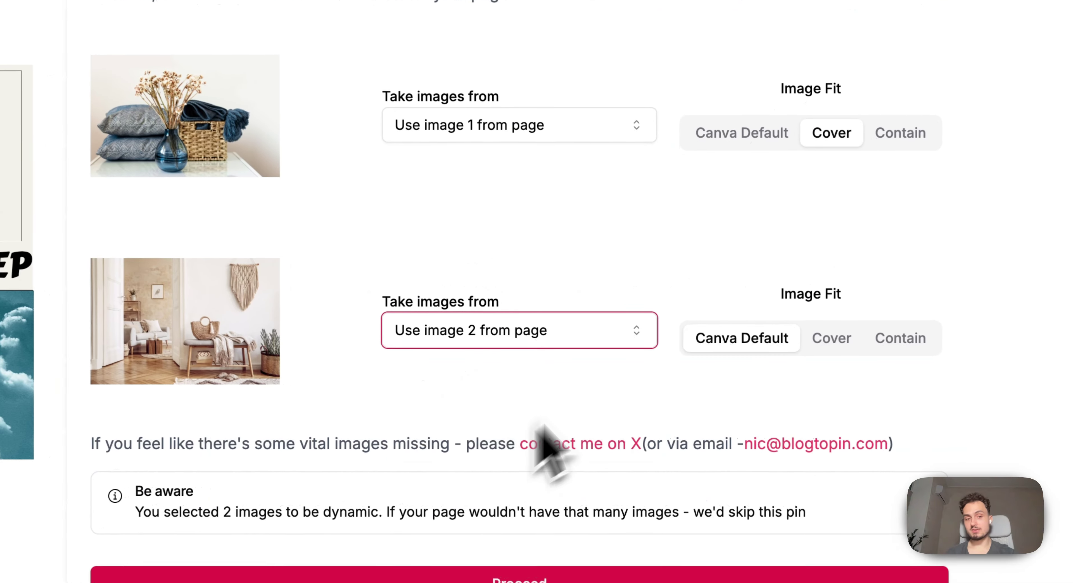
left_click(820, 335)
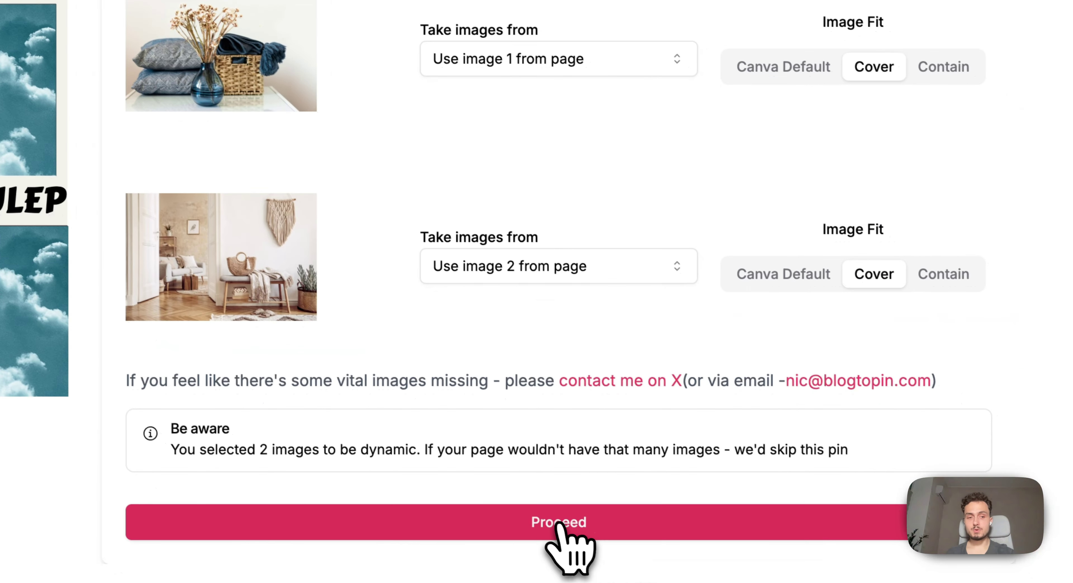
left_click(620, 551)
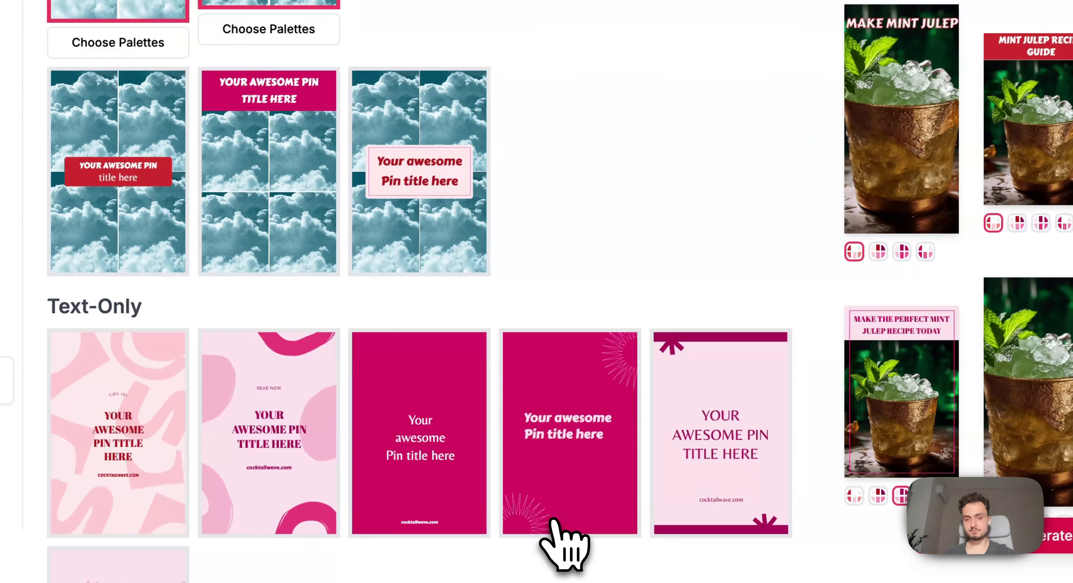
Review the custom template in the template list, the pin previews and the images available for the mint-julep page.
scroll(554, 518, "up", 20)
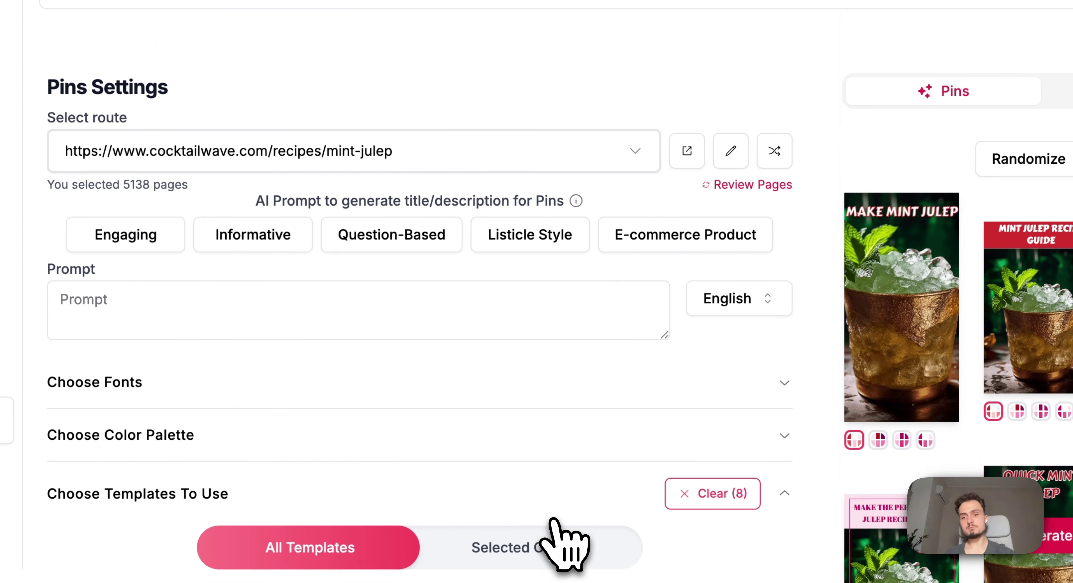
scroll(555, 520, "down", 5)
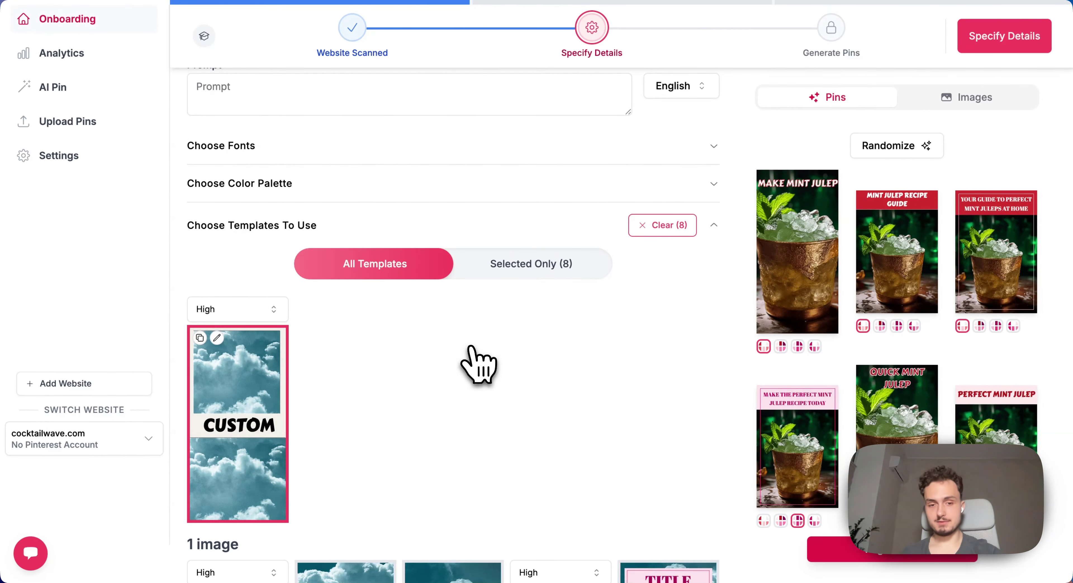
scroll(475, 361, "down", 1)
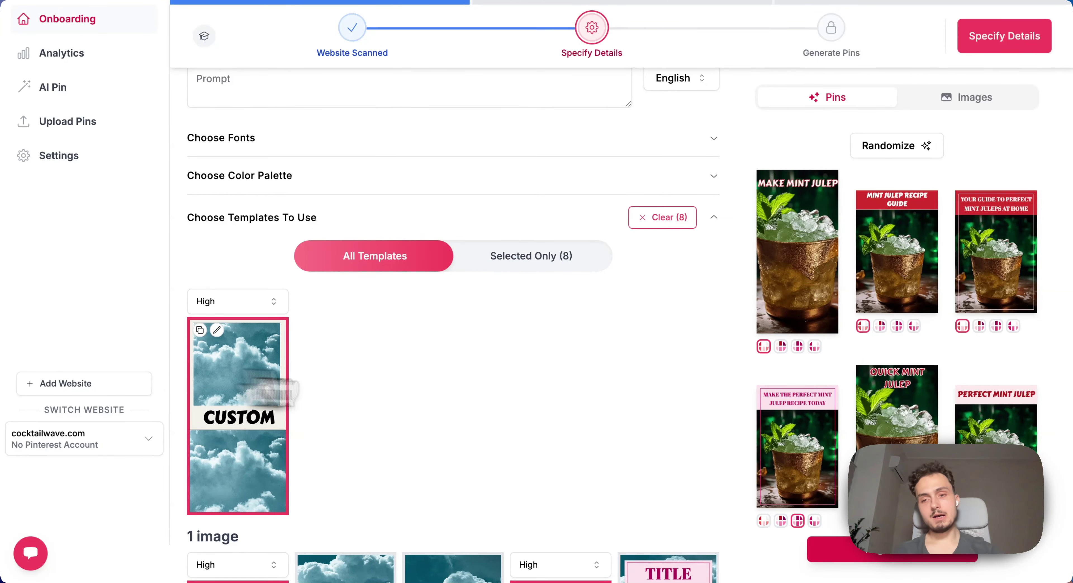
scroll(623, 388, "down", 3)
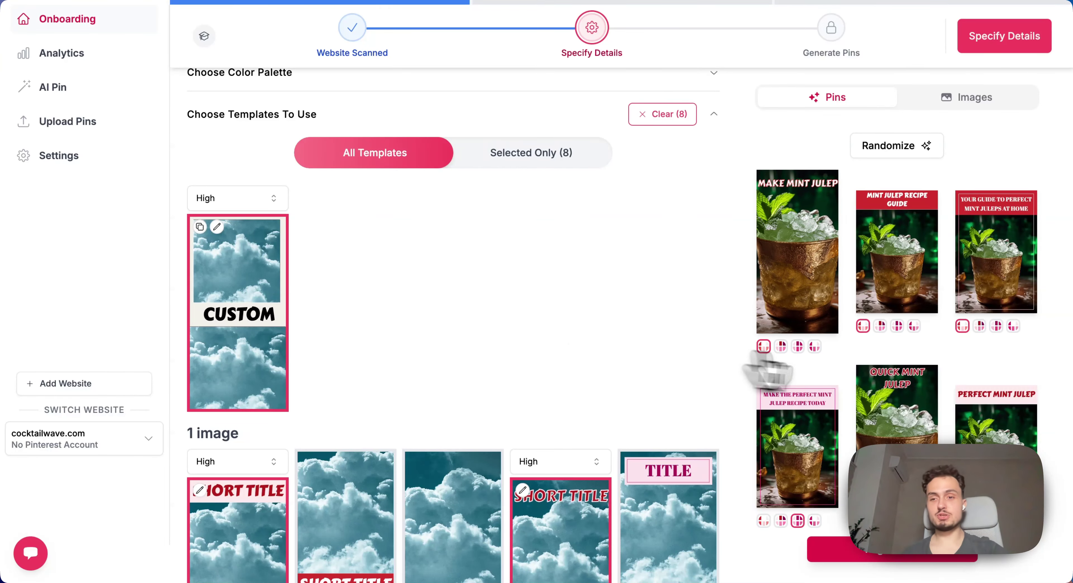
scroll(767, 371, "up", 10)
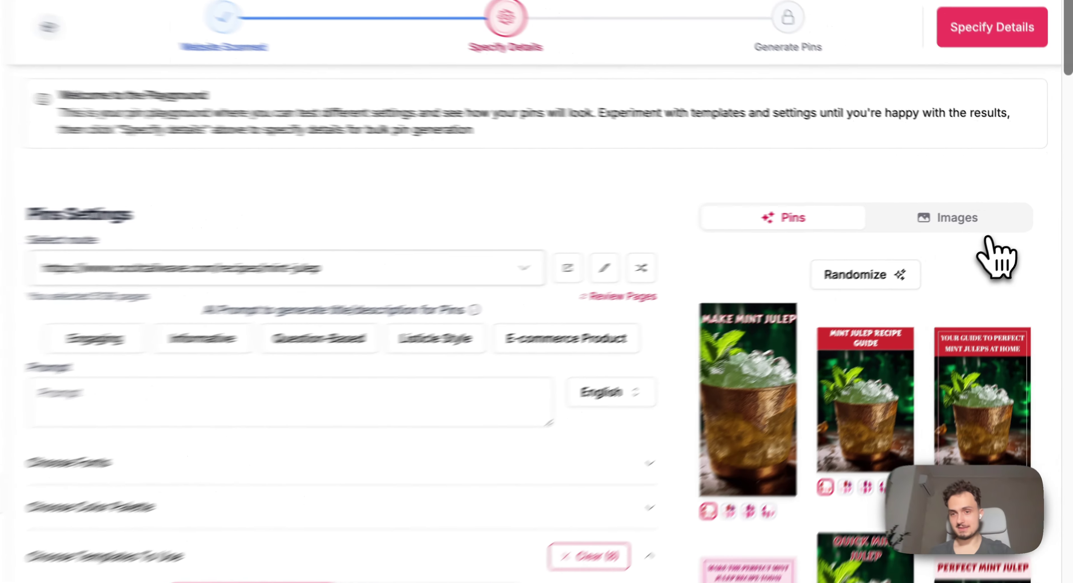
left_click(988, 234)
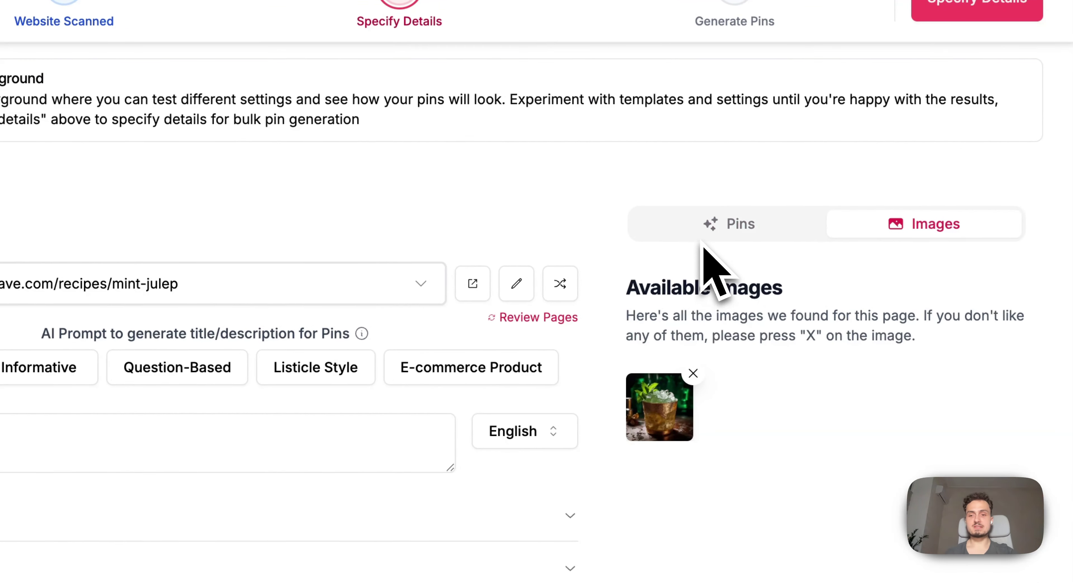
left_click(714, 228)
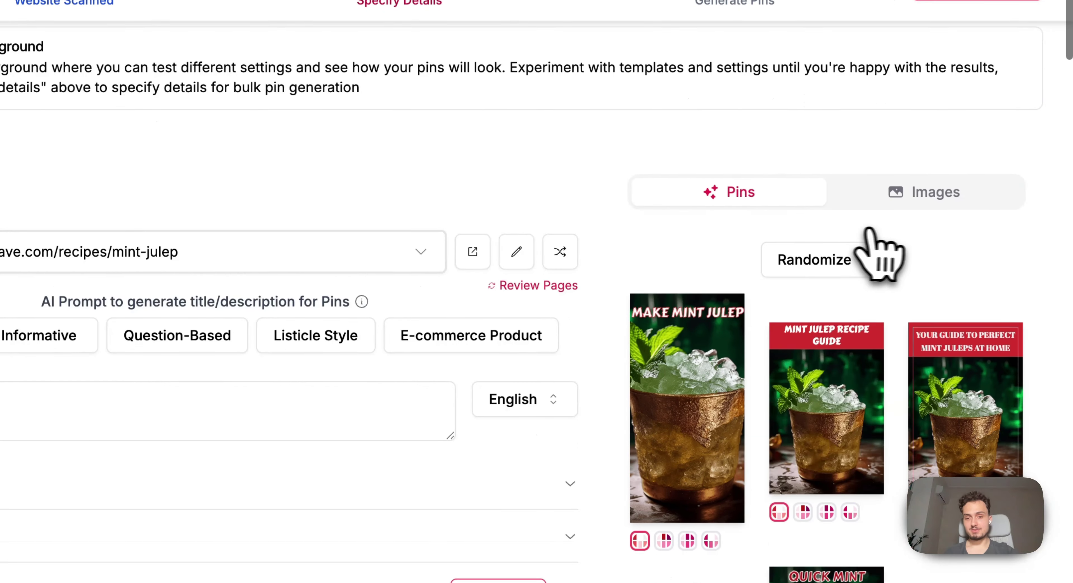
Start another custom template from Canva and upload the design's SVG file.
scroll(879, 252, "down", 5)
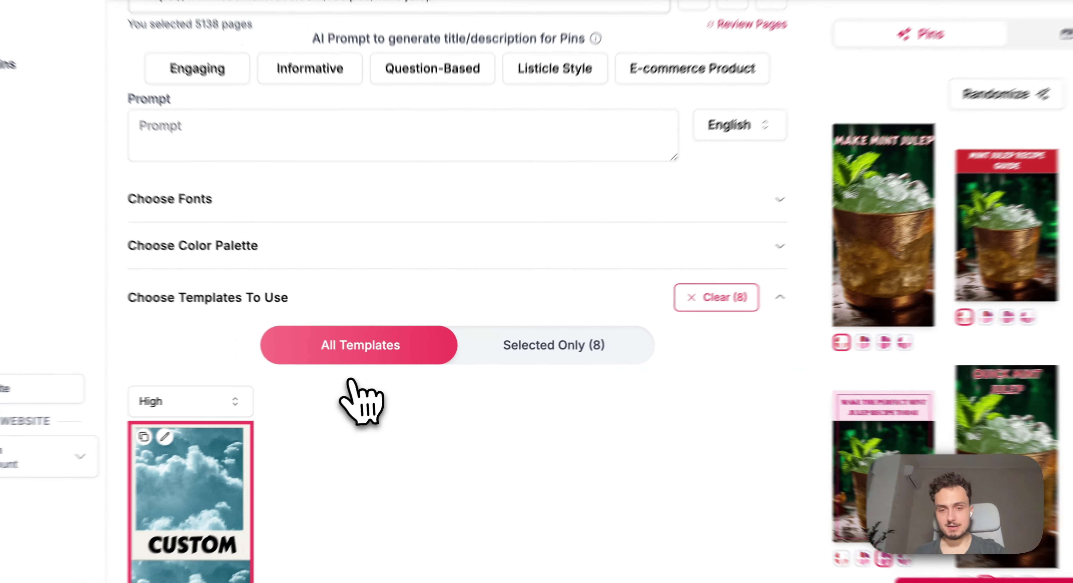
scroll(583, 291, "down", 20)
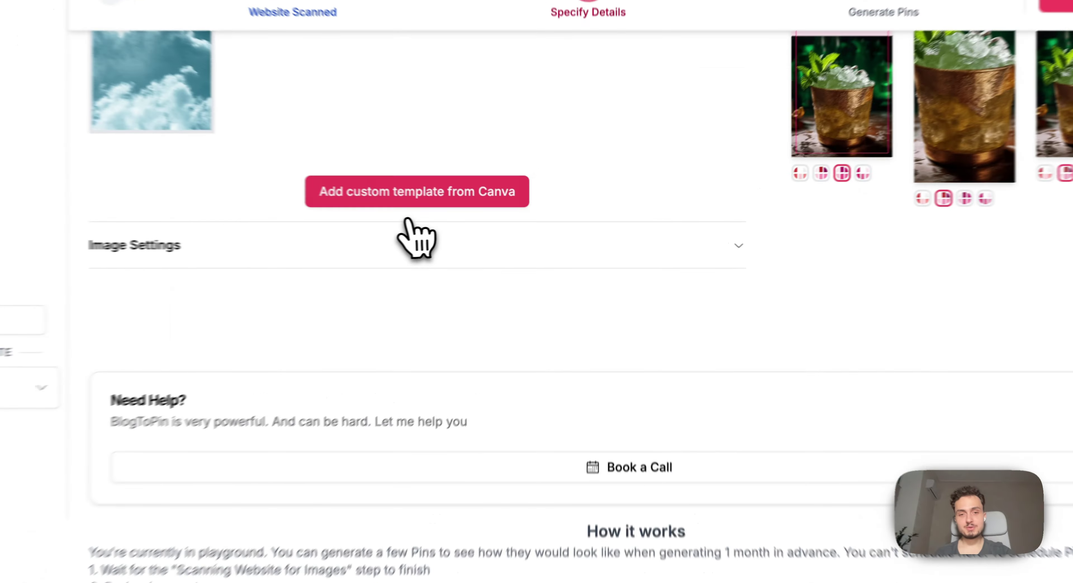
left_click(410, 200)
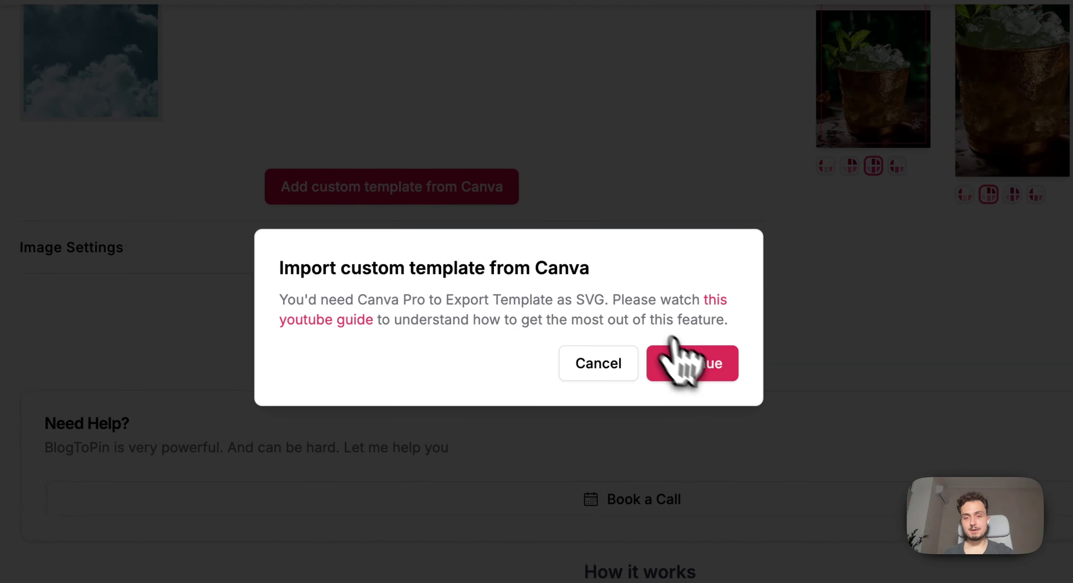
left_click(680, 362)
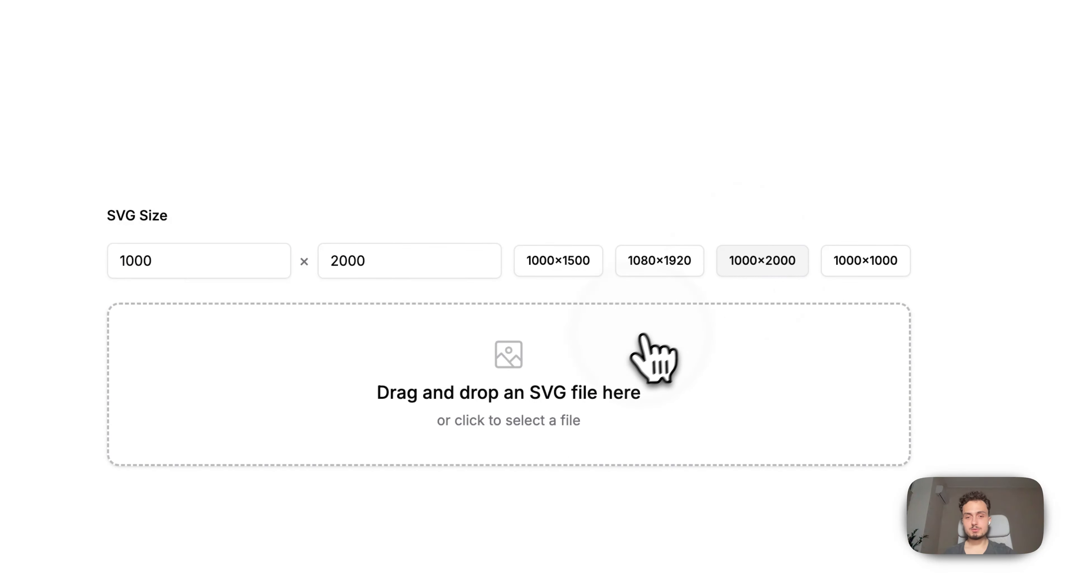
left_click(570, 308)
double_click(426, 145)
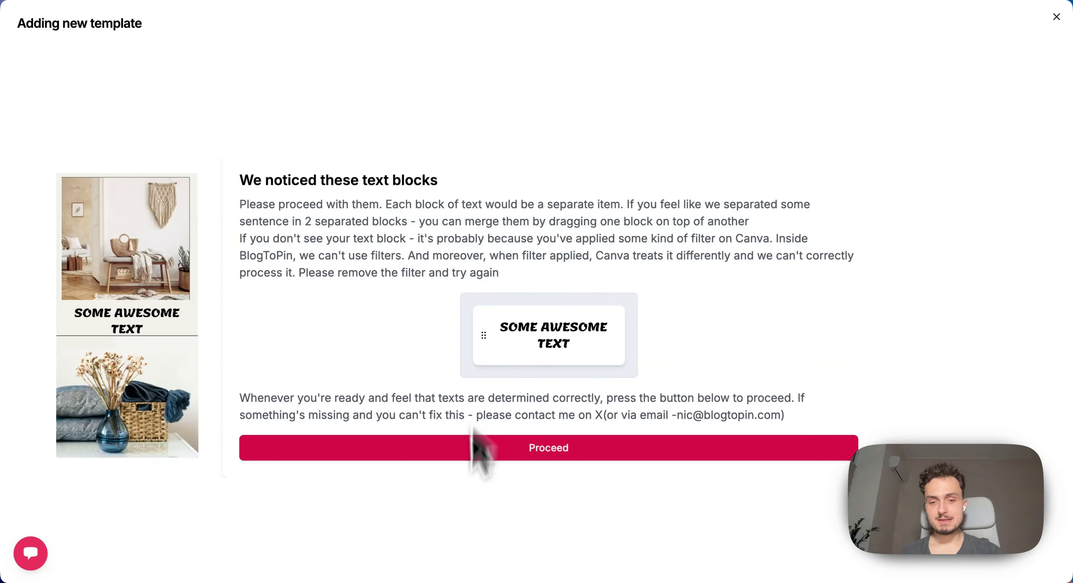
Accept the detected text block, widen the title's text box to the pin's edge in the preview, and proceed.
left_click(479, 448)
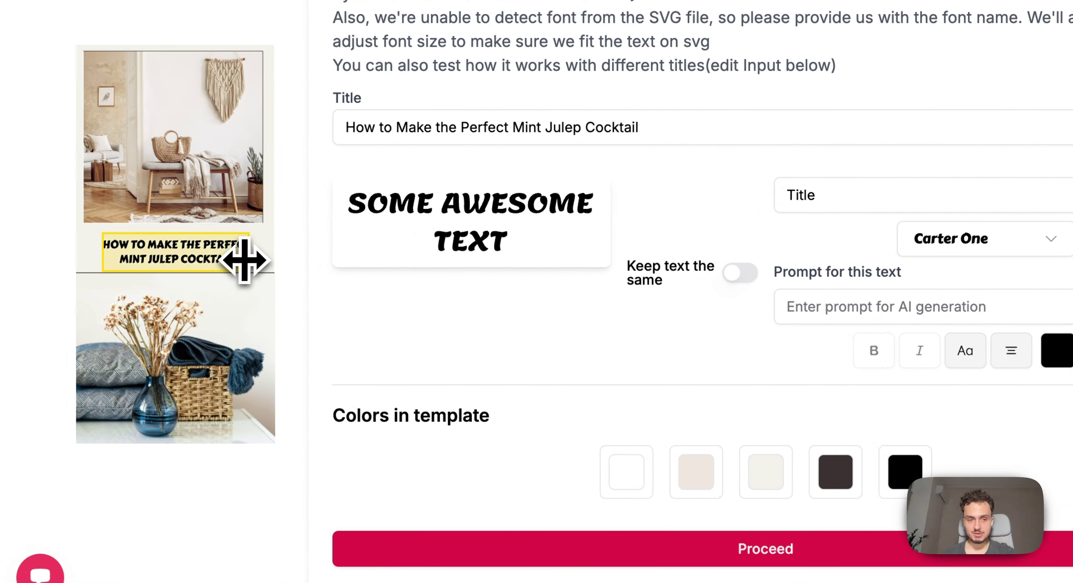
left_click_drag(244, 260, 269, 257)
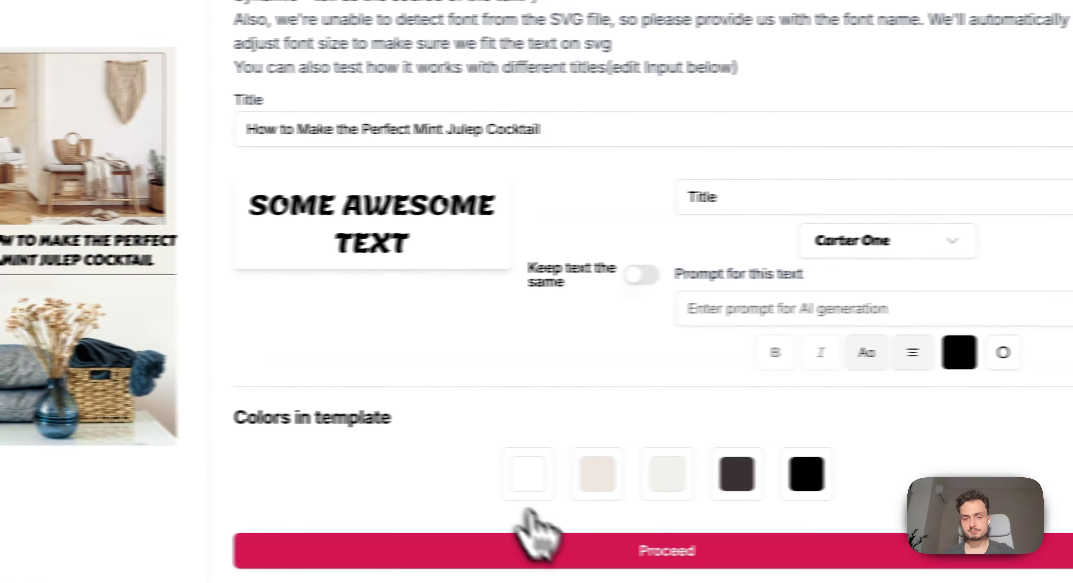
left_click(642, 543)
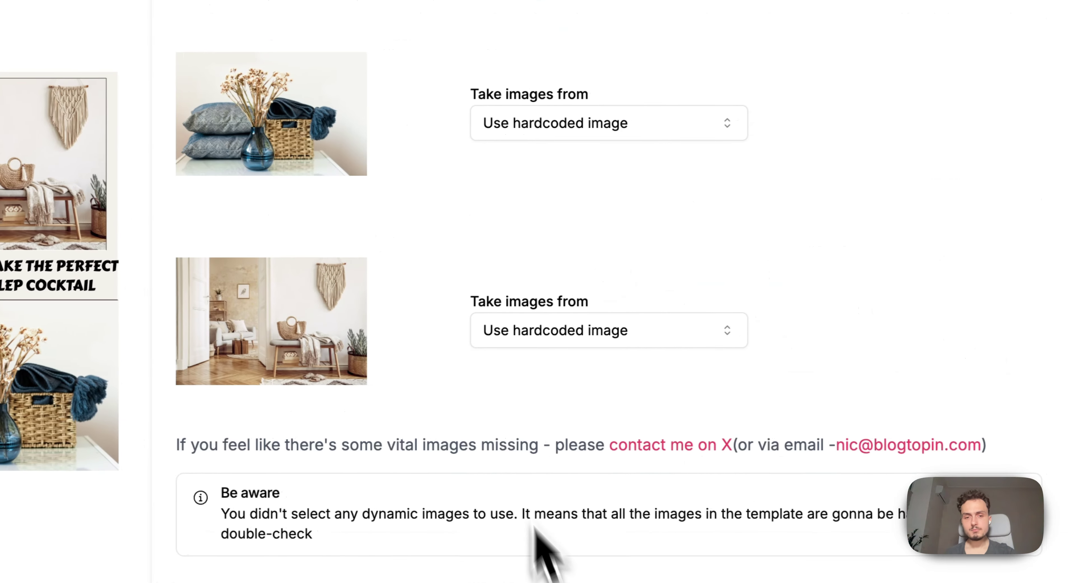
Set both the vase and room photos to use image 1 from the page with Cover fit, and save the template.
left_click(504, 189)
left_click(446, 248)
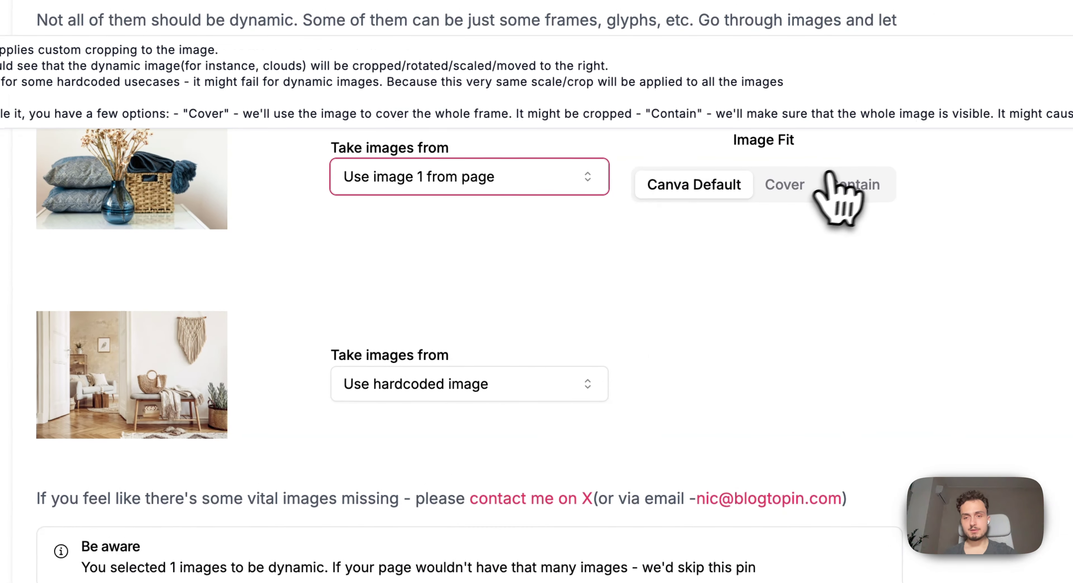
left_click(792, 182)
left_click(489, 390)
left_click(467, 456)
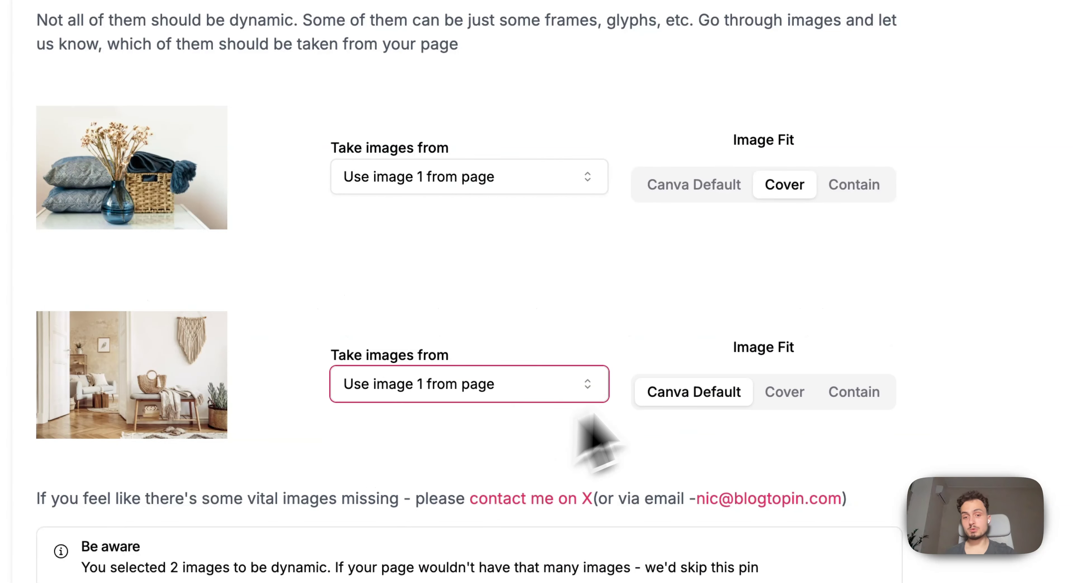
left_click(783, 388)
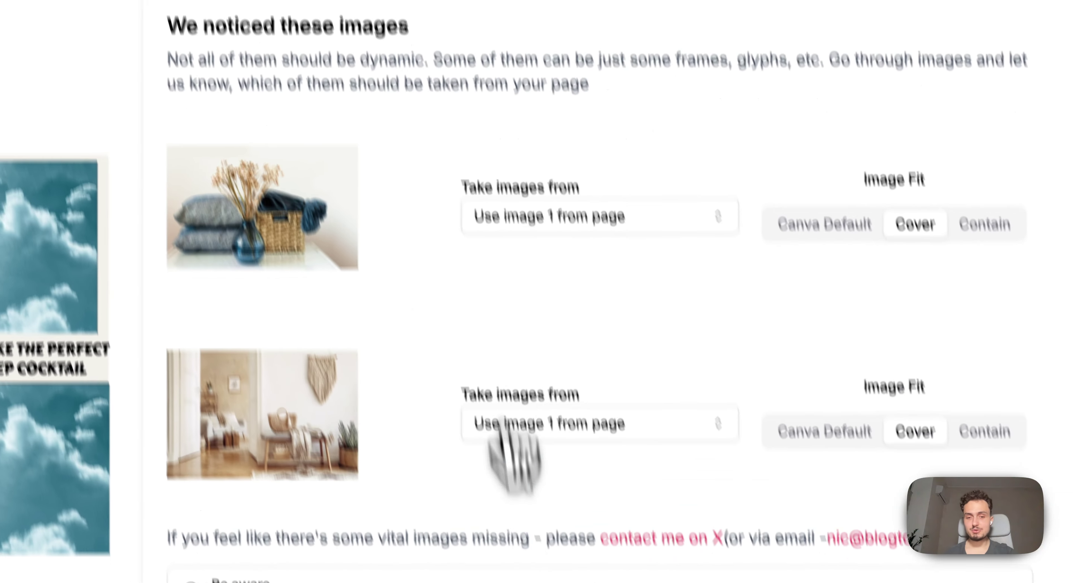
scroll(579, 488, "down", 3)
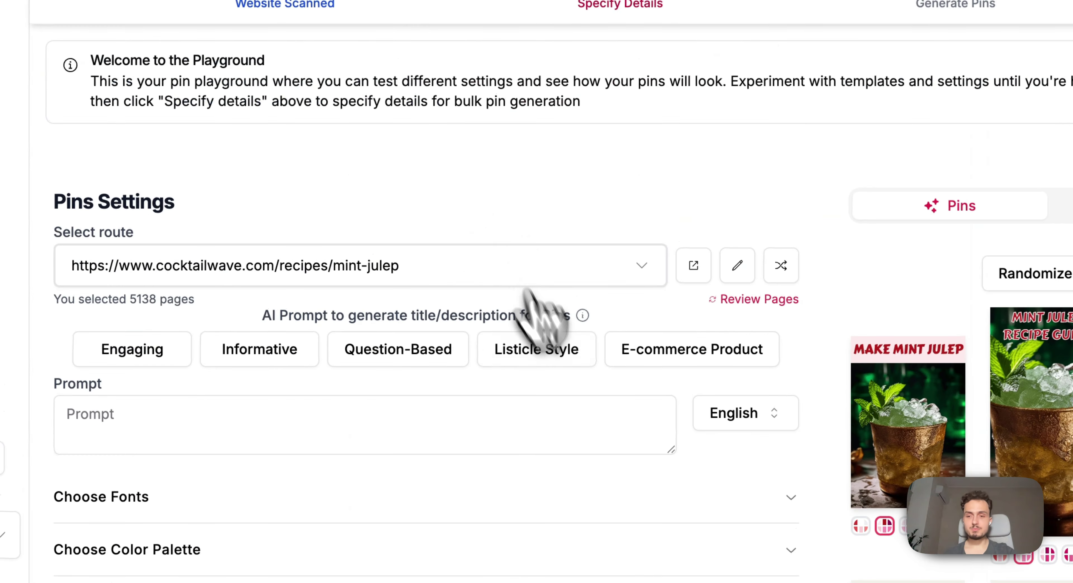
Review both custom templates and their mint-julep pin previews, and switch to Canva to examine the original Pinterest design.
scroll(546, 314, "down", 5)
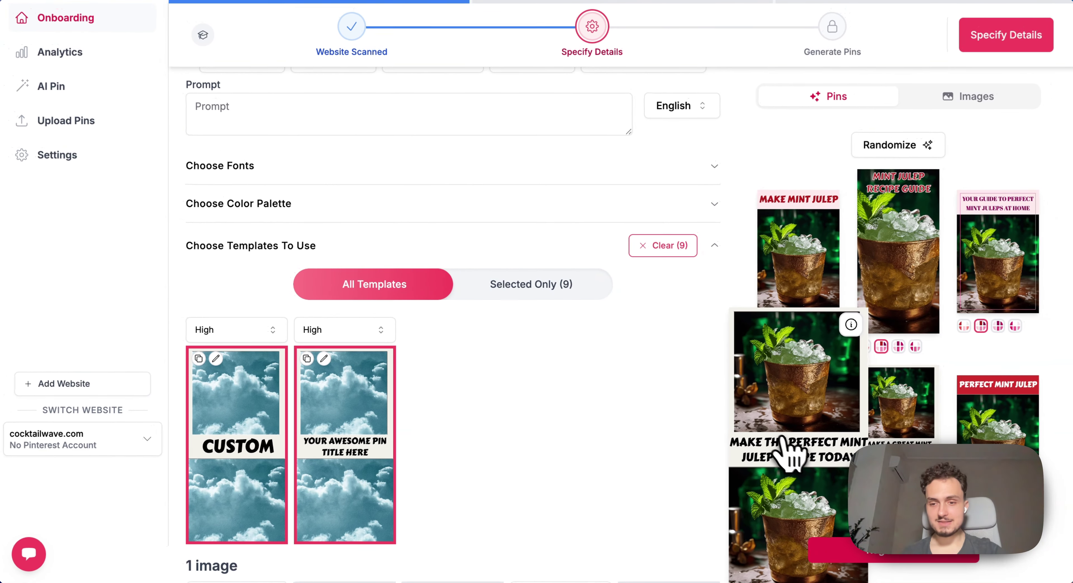
scroll(794, 463, "down", 1)
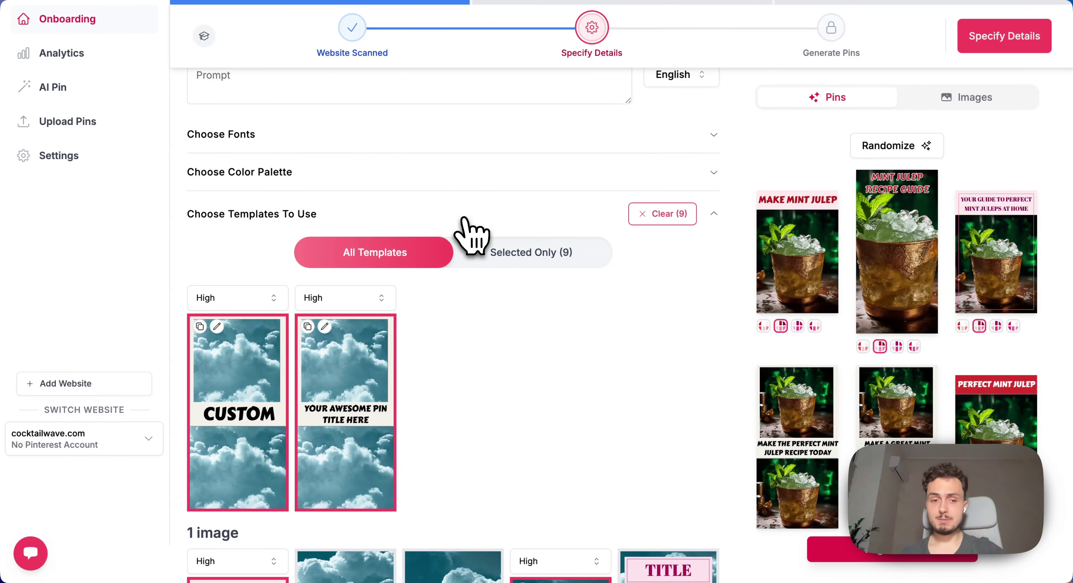
scroll(473, 236, "down", 1)
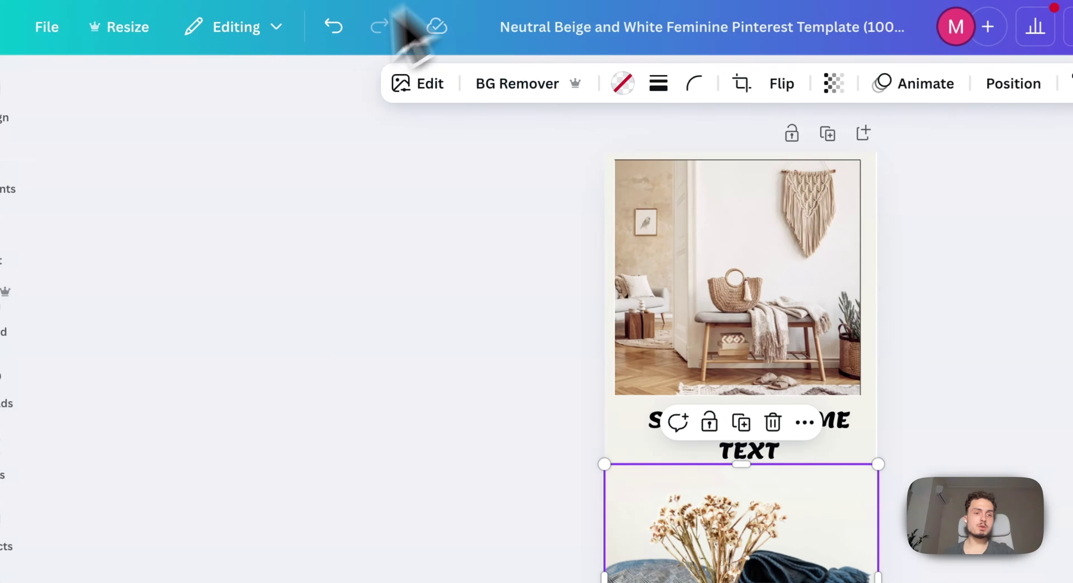
left_click(25, 150)
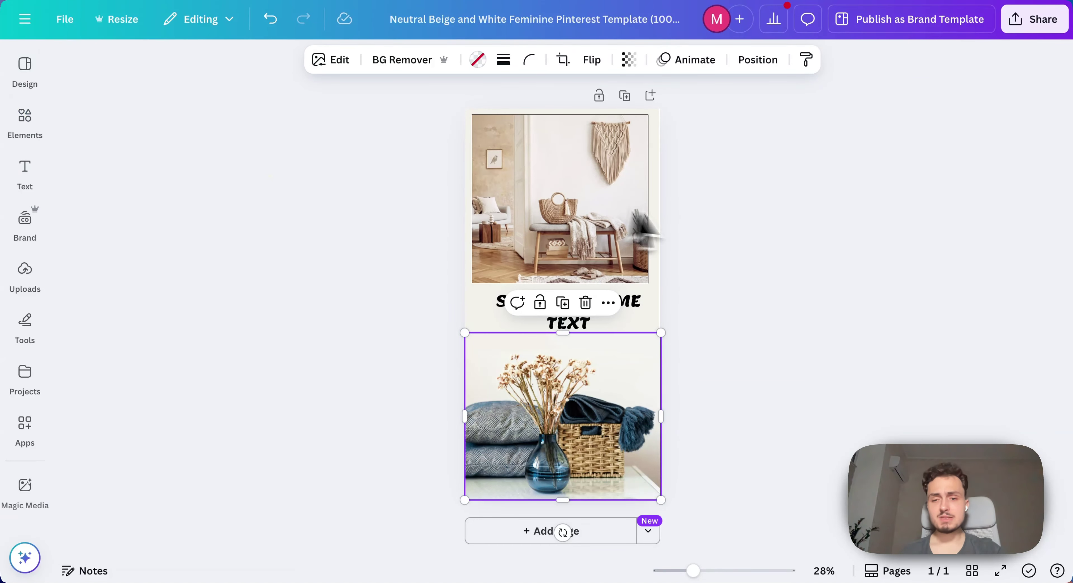
left_click(489, 302)
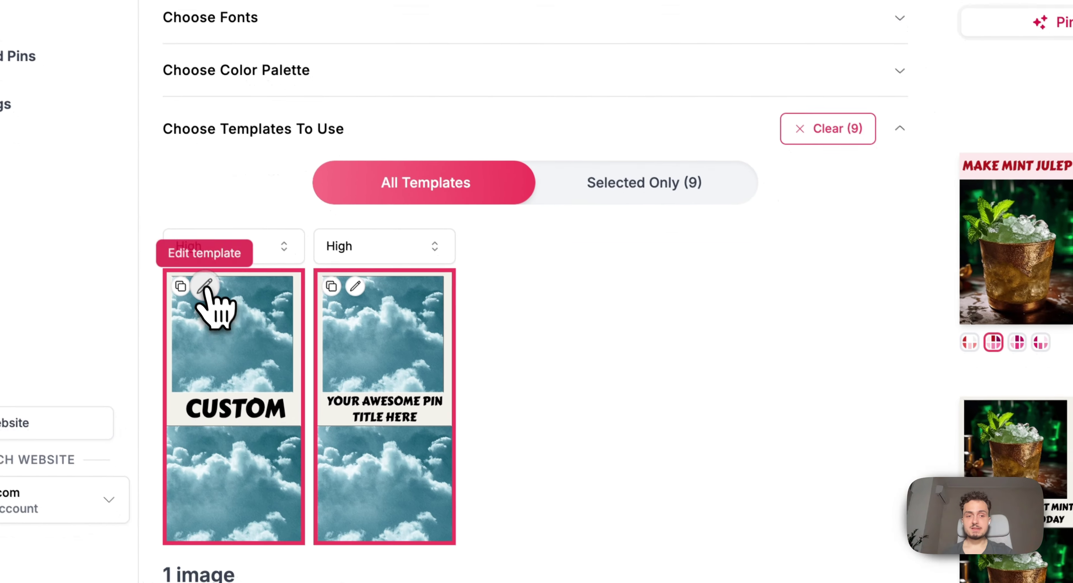
Open the CUSTOM template for editing, check the AI prompt of its title text, and close the editor without changes.
left_click(204, 287)
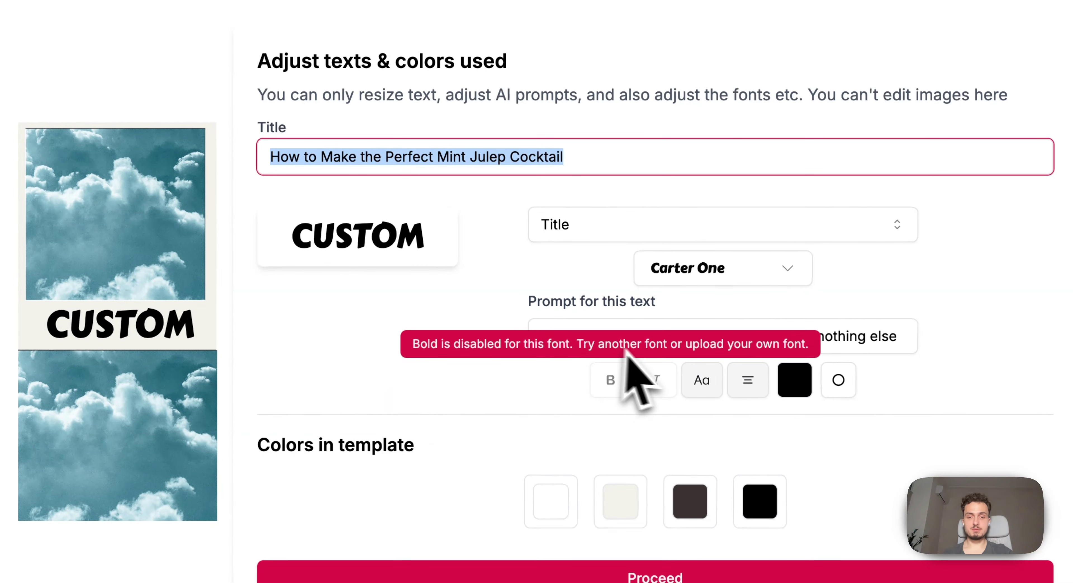
left_click_drag(590, 327, 815, 334)
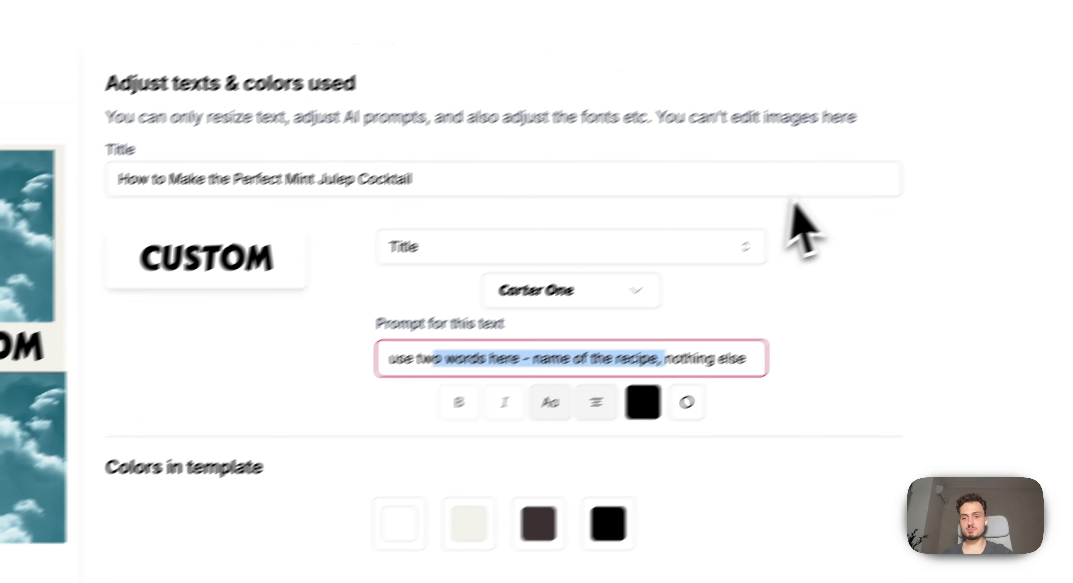
left_click(682, 121)
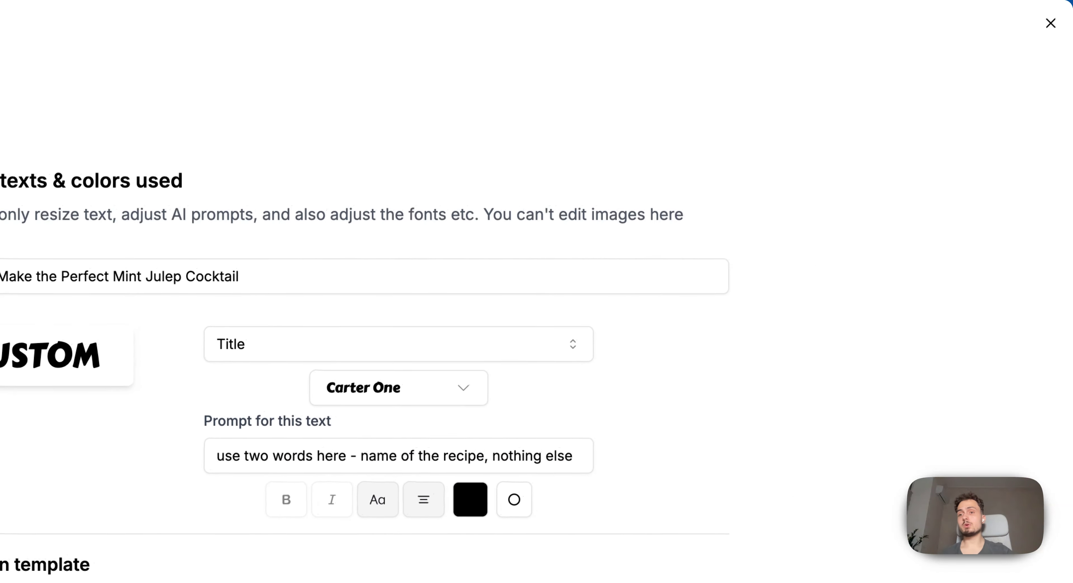
left_click(1050, 24)
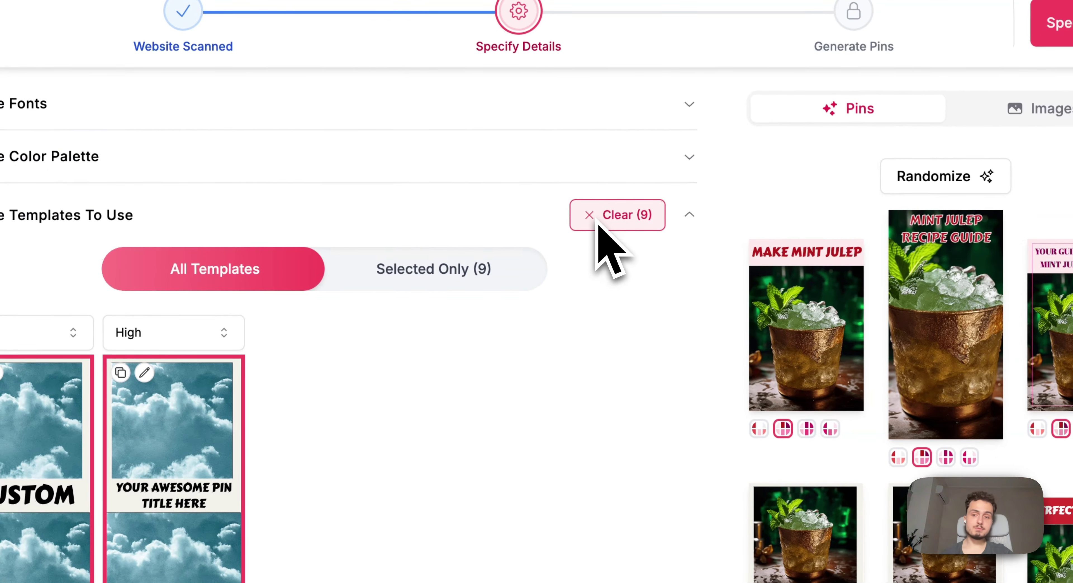